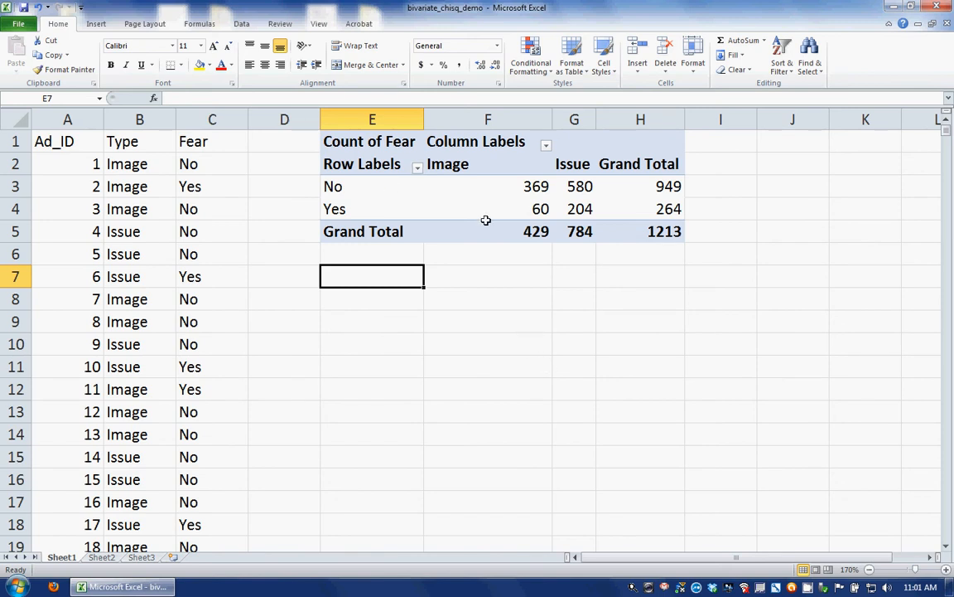
- Copy the whole pivot table E1:H5 and paste it as values only, starting at cell E7
{"action": "left_click_drag", "start_coordinate": [354, 141], "coordinate": [641, 232]}
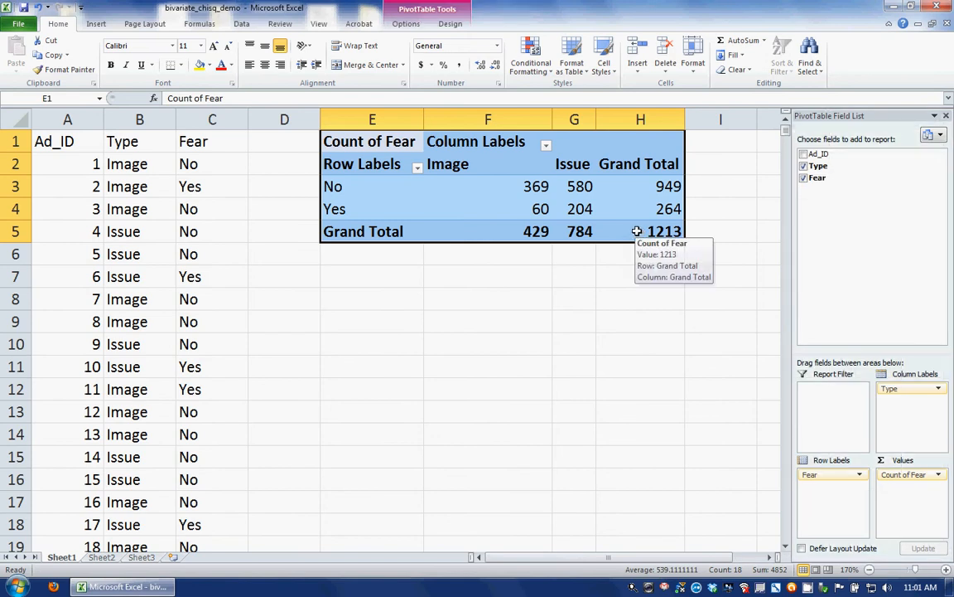
{"action": "mouse_move", "coordinate": [513, 208]}
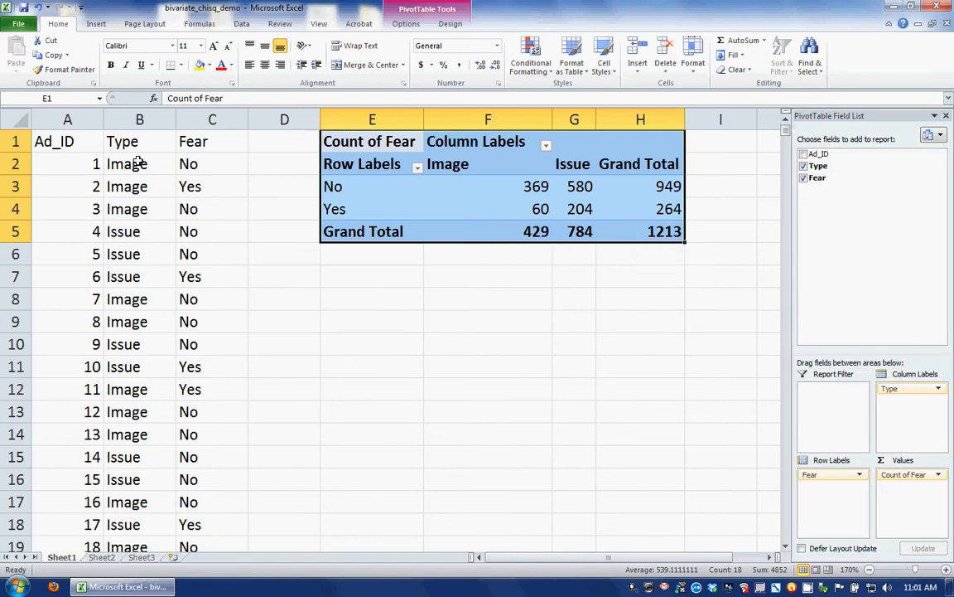
{"action": "left_click", "coordinate": [67, 56]}
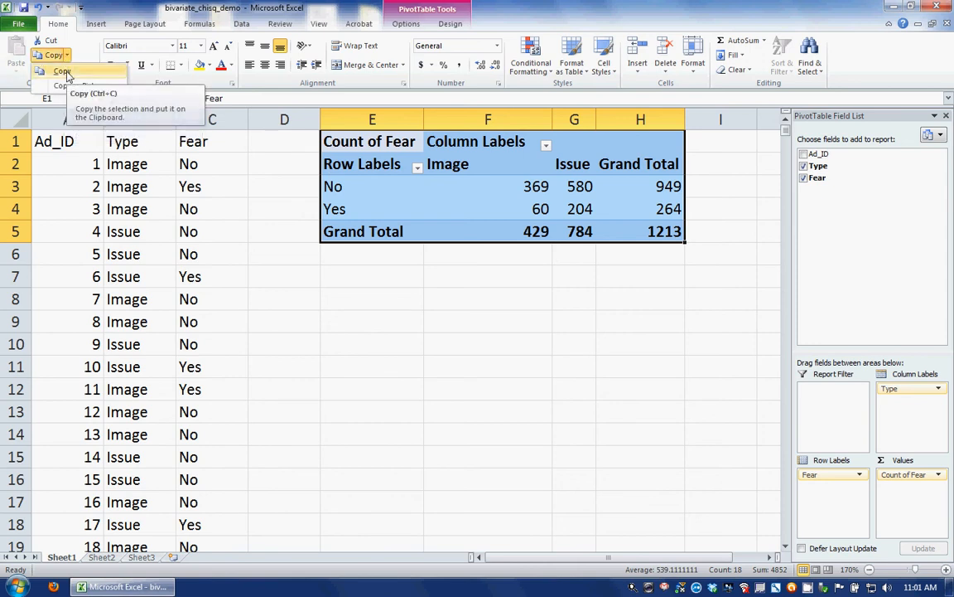
{"action": "left_click", "coordinate": [66, 73]}
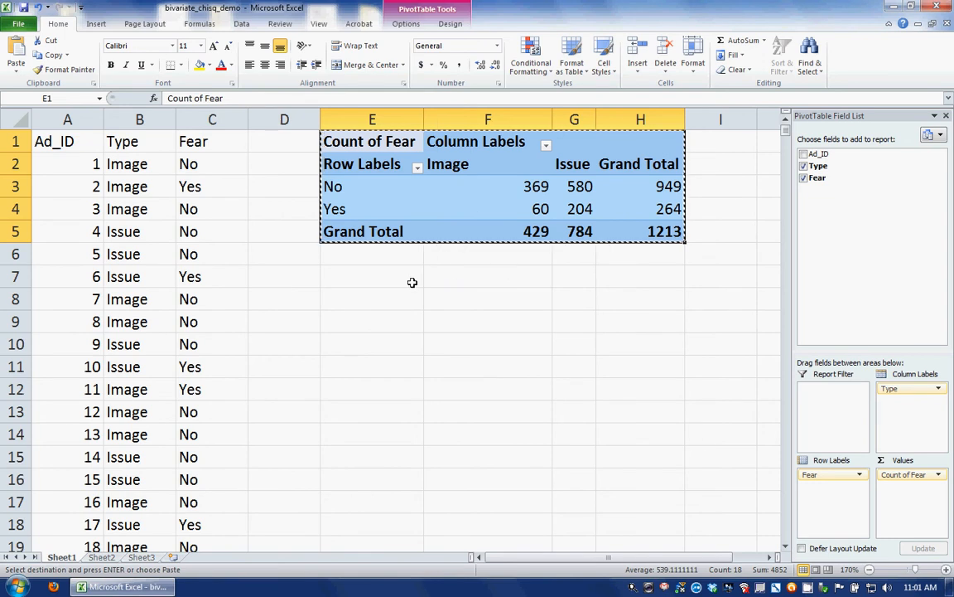
{"action": "left_click", "coordinate": [342, 283]}
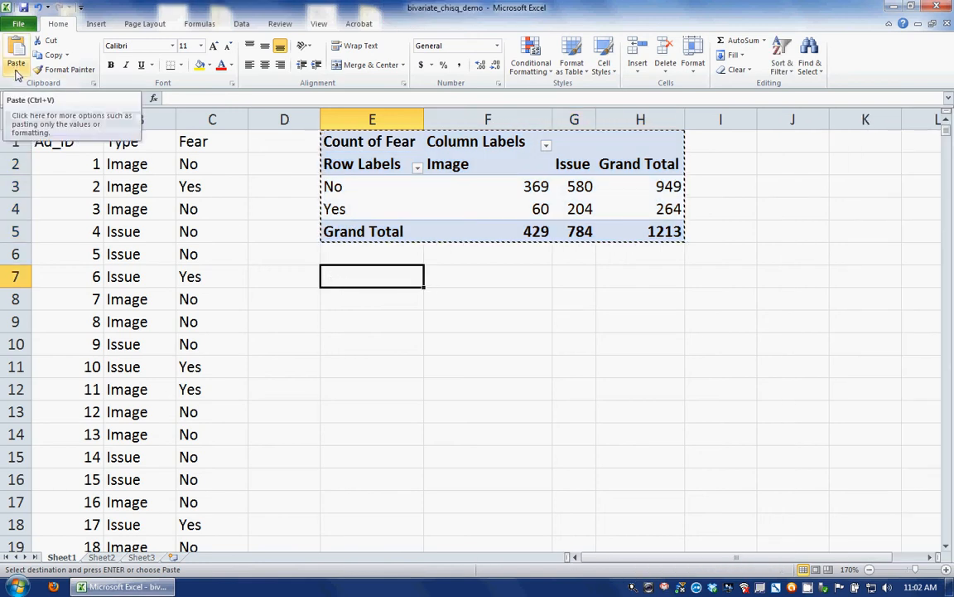
{"action": "left_click", "coordinate": [17, 73]}
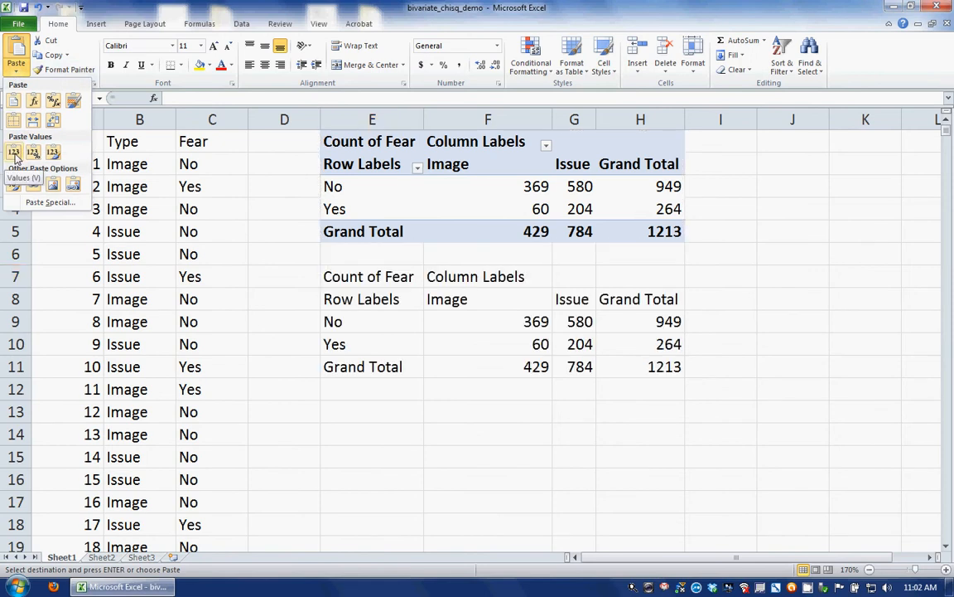
{"action": "left_click", "coordinate": [16, 73]}
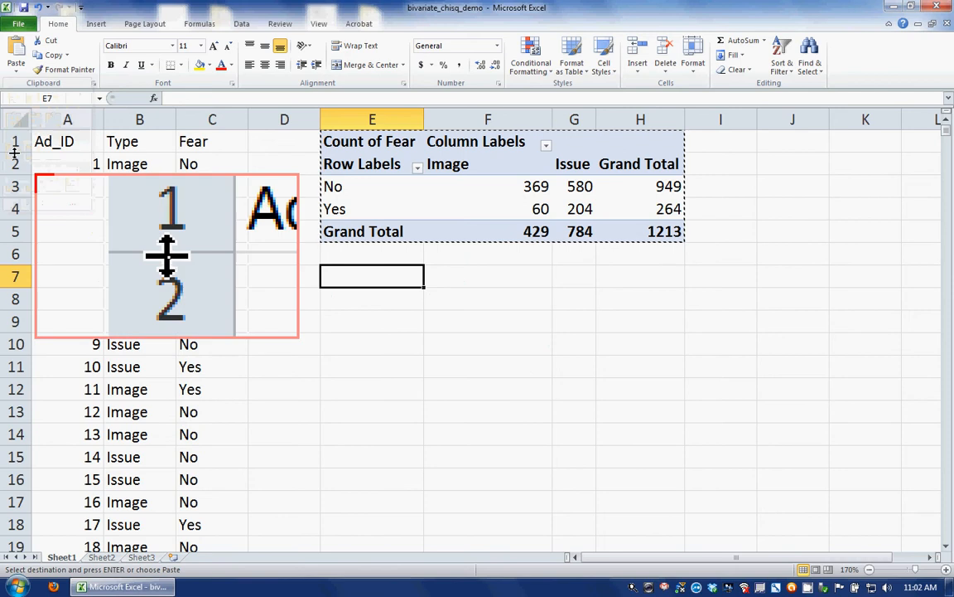
{"action": "left_click", "coordinate": [17, 73]}
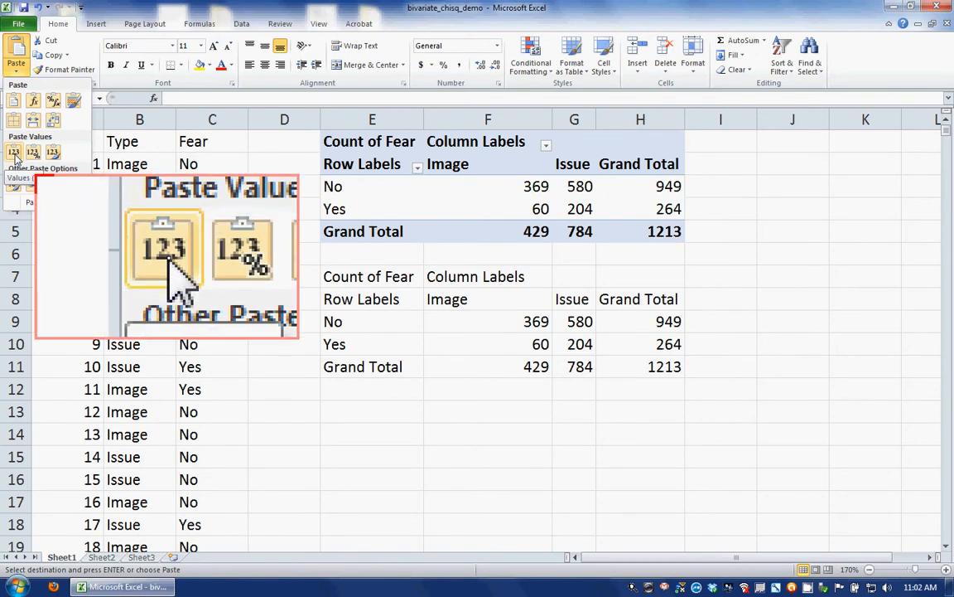
{"action": "left_click", "coordinate": [14, 154]}
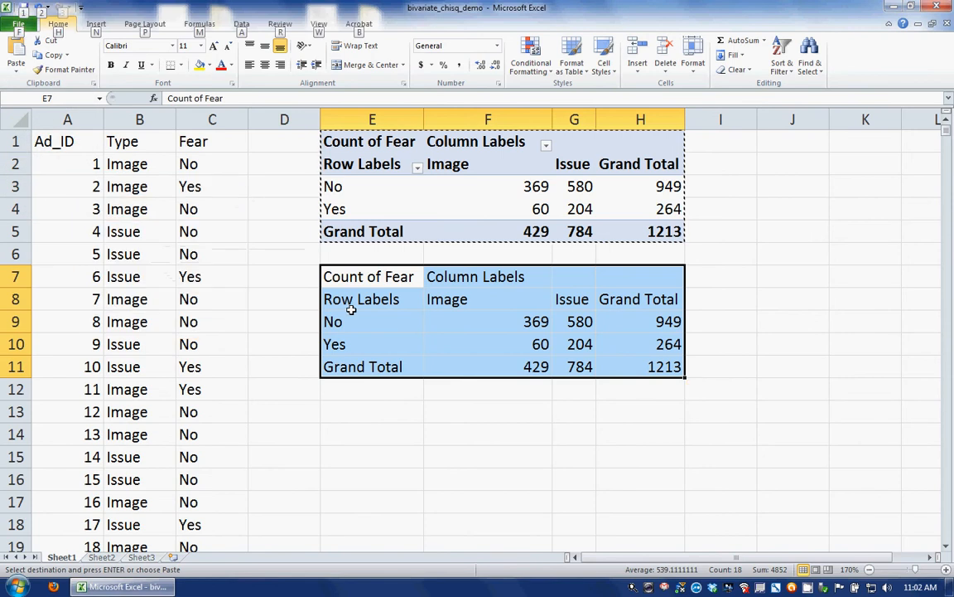
- Compare the cells of the pasted values table with the pivot table and inspect the observed counts in F9:G10
{"action": "left_click", "coordinate": [525, 315]}
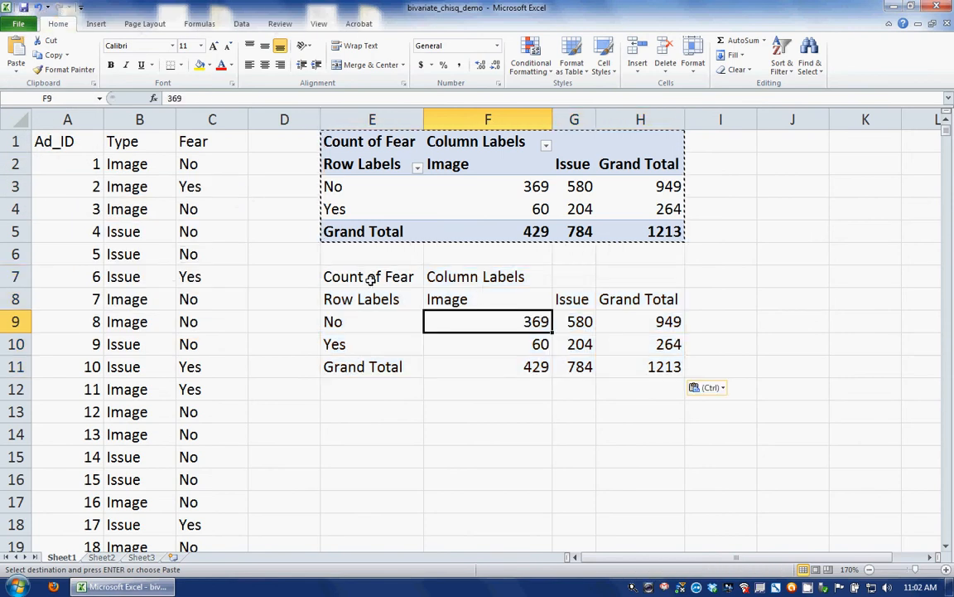
{"action": "left_click_drag", "start_coordinate": [339, 276], "coordinate": [623, 372]}
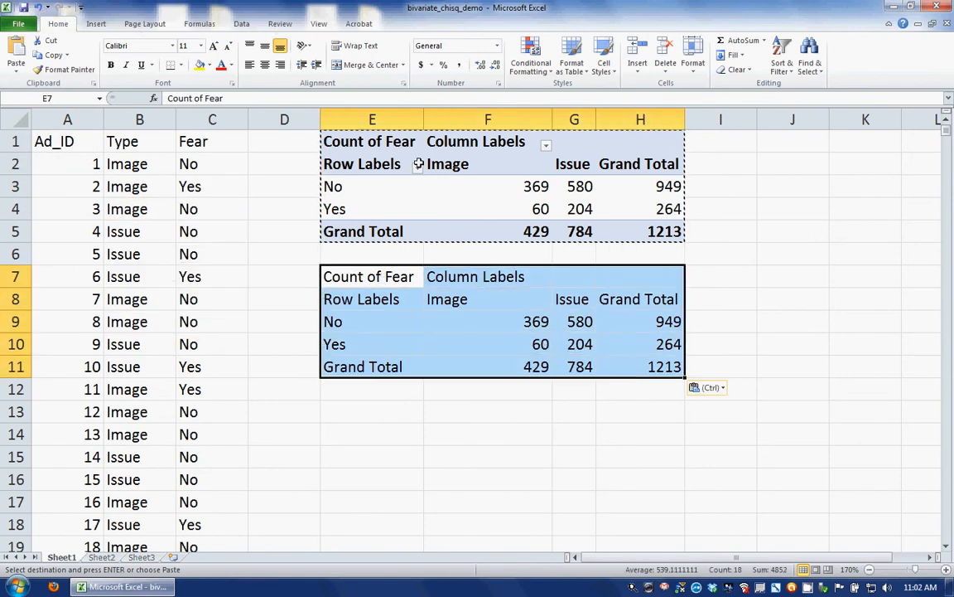
{"action": "left_click", "coordinate": [572, 300]}
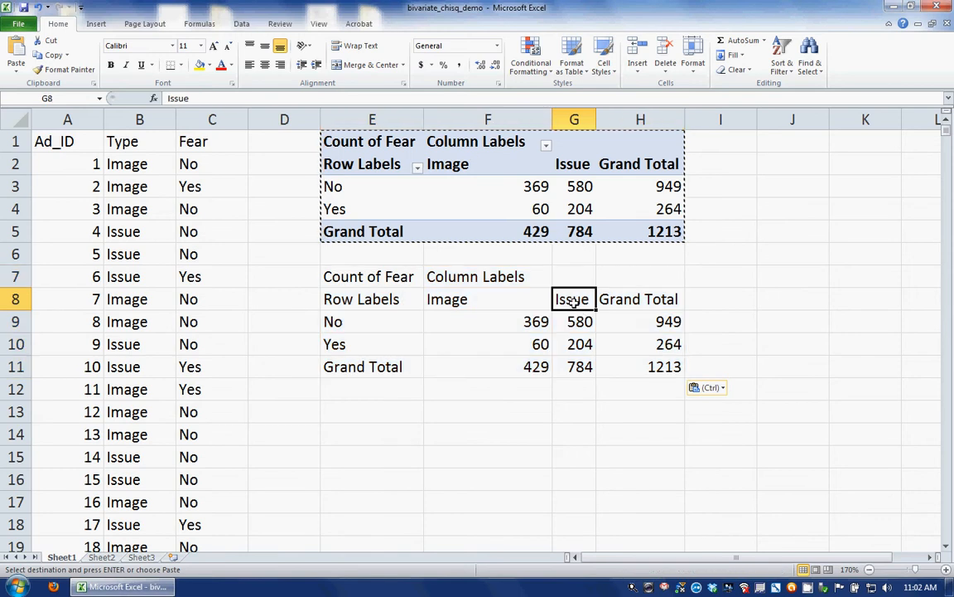
{"action": "left_click", "coordinate": [575, 321]}
{"action": "left_click", "coordinate": [571, 346]}
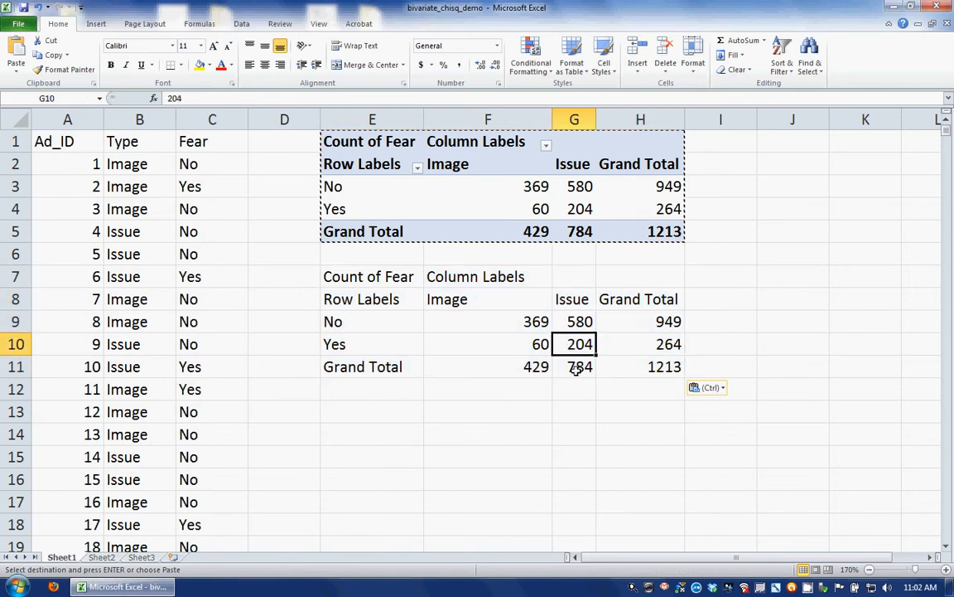
{"action": "left_click", "coordinate": [575, 366]}
{"action": "left_click", "coordinate": [575, 345]}
{"action": "left_click", "coordinate": [577, 323]}
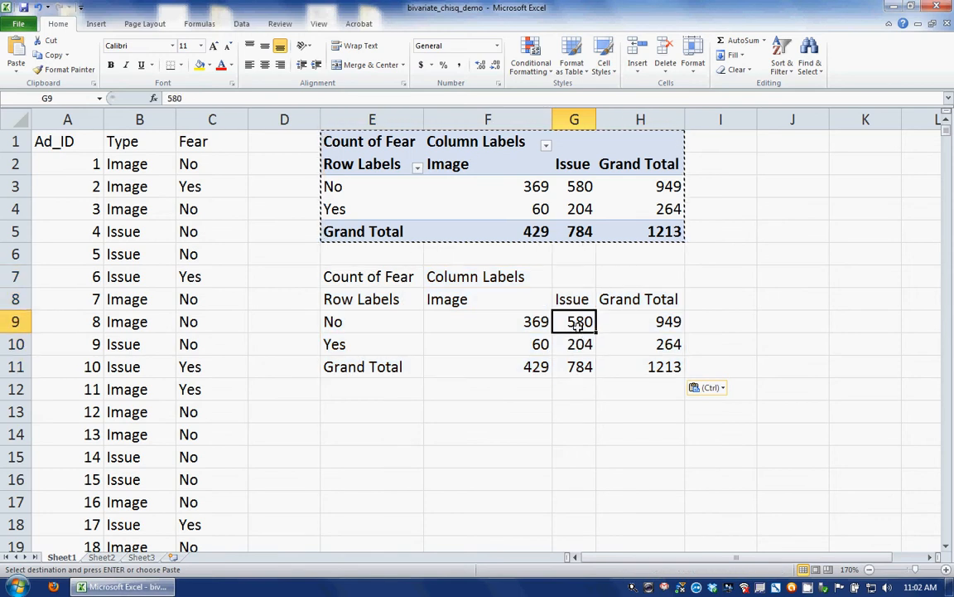
{"action": "left_click", "coordinate": [582, 189]}
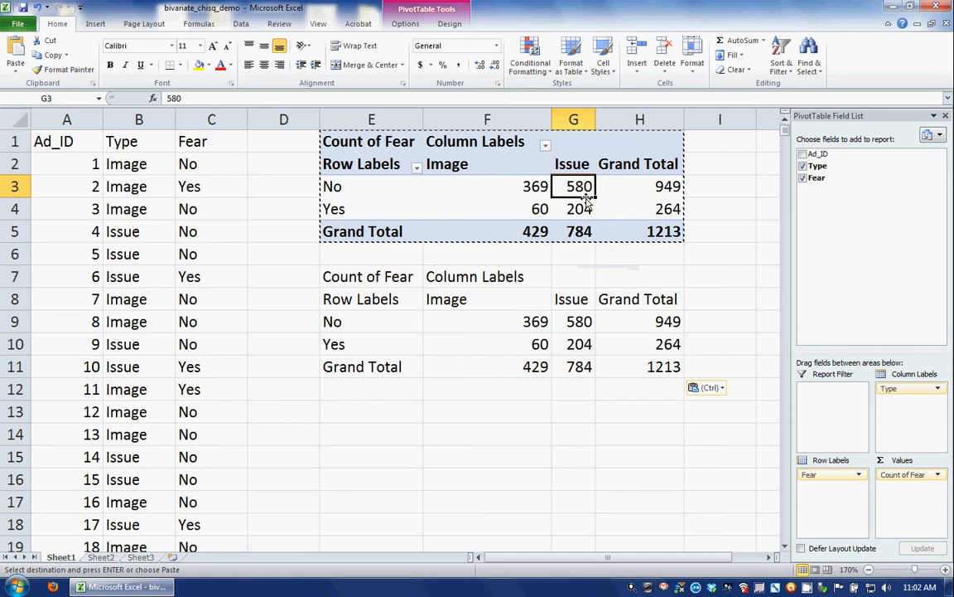
{"action": "left_click", "coordinate": [593, 314]}
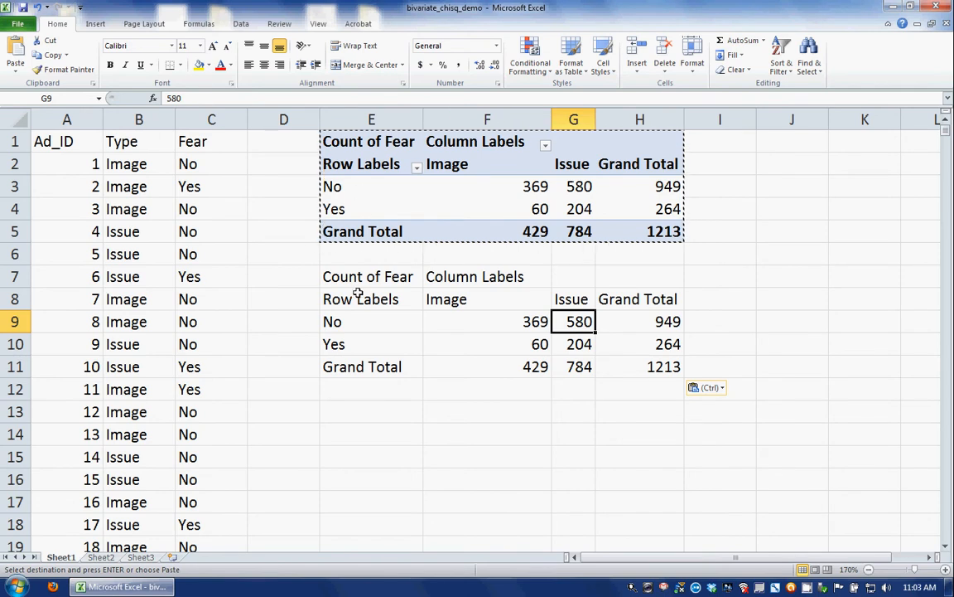
{"action": "key", "text": "Escape"}
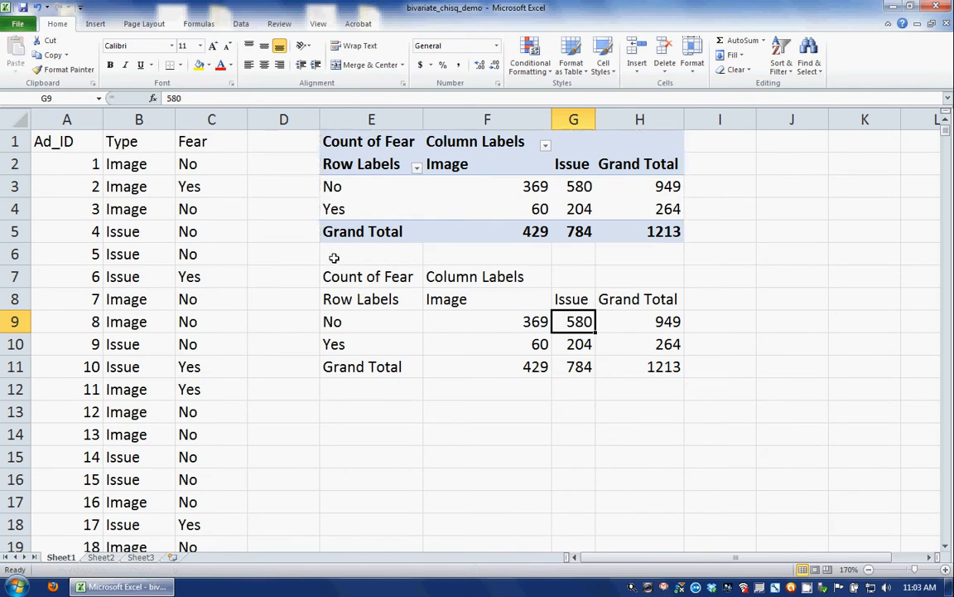
{"action": "left_click", "coordinate": [579, 342]}
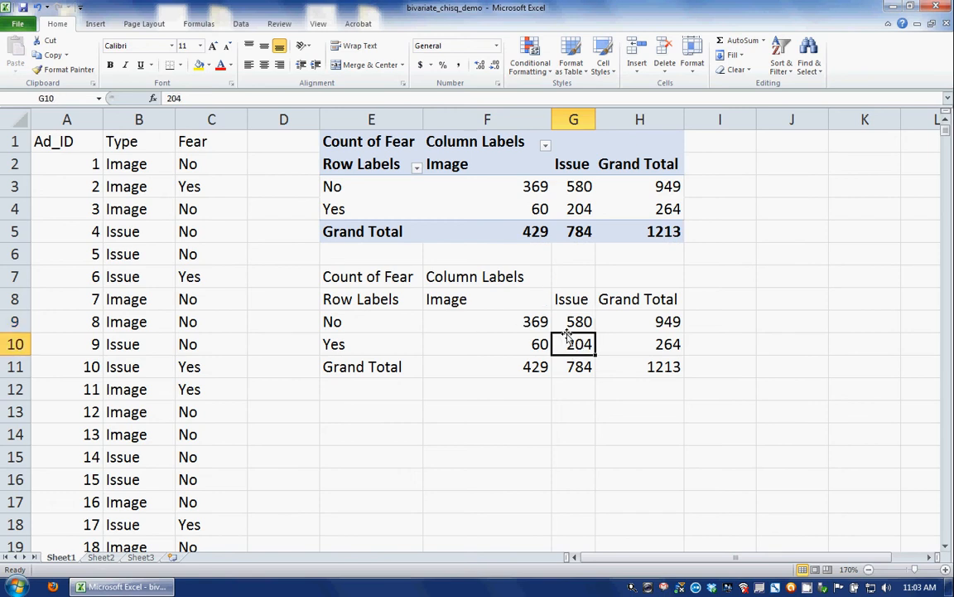
{"action": "left_click", "coordinate": [575, 409]}
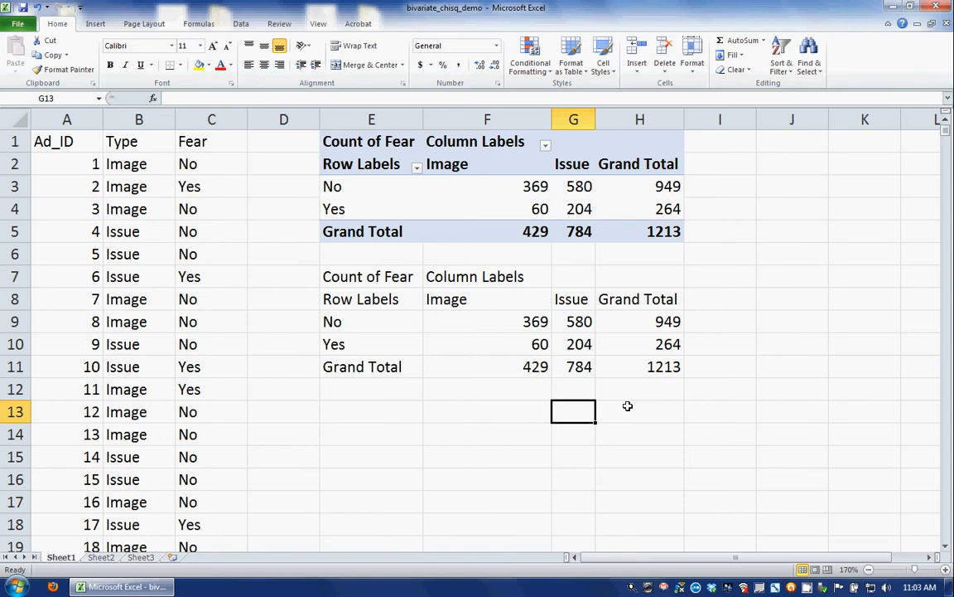
{"action": "left_click_drag", "start_coordinate": [537, 326], "coordinate": [580, 343]}
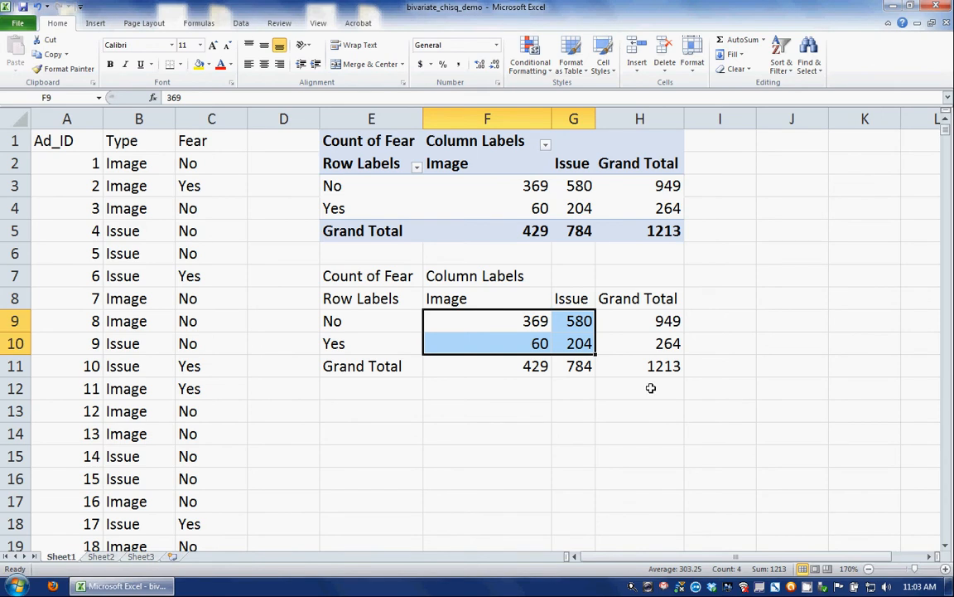
{"action": "left_click", "coordinate": [404, 414]}
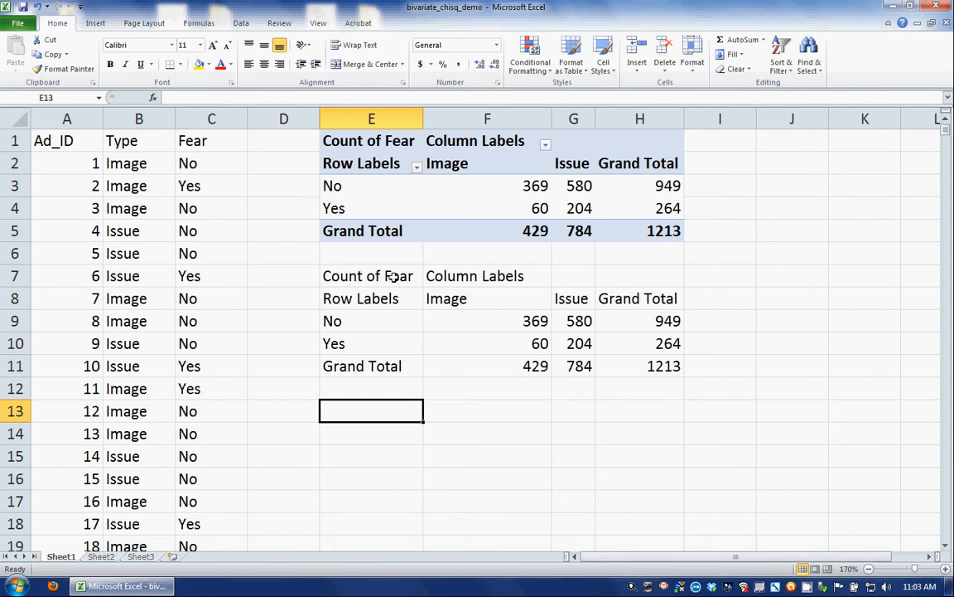
- Duplicate the values table E7:H11 below itself, starting at cell E14, and end copy mode
{"action": "left_click_drag", "start_coordinate": [364, 273], "coordinate": [637, 374]}
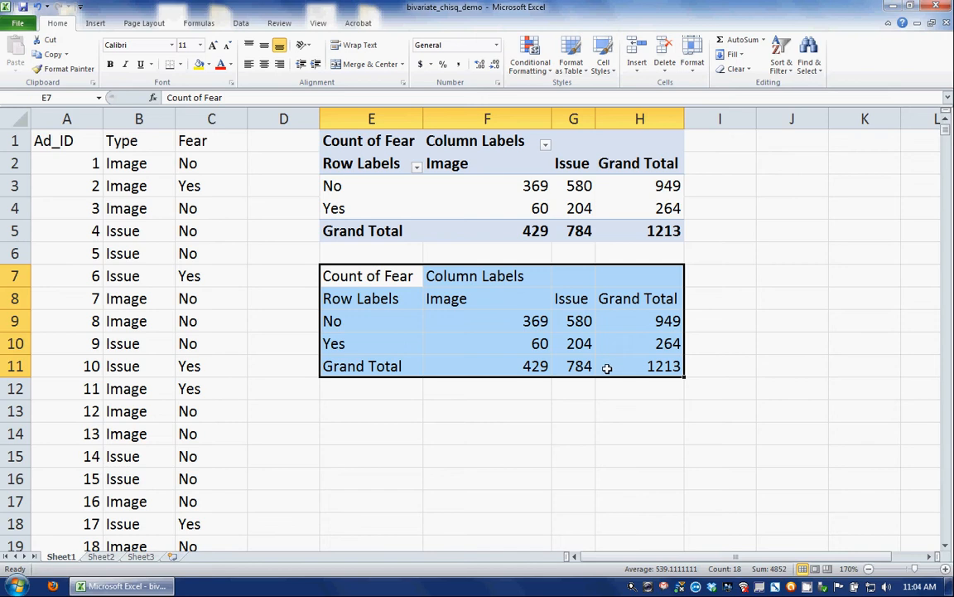
{"action": "key", "text": "ctrl+c"}
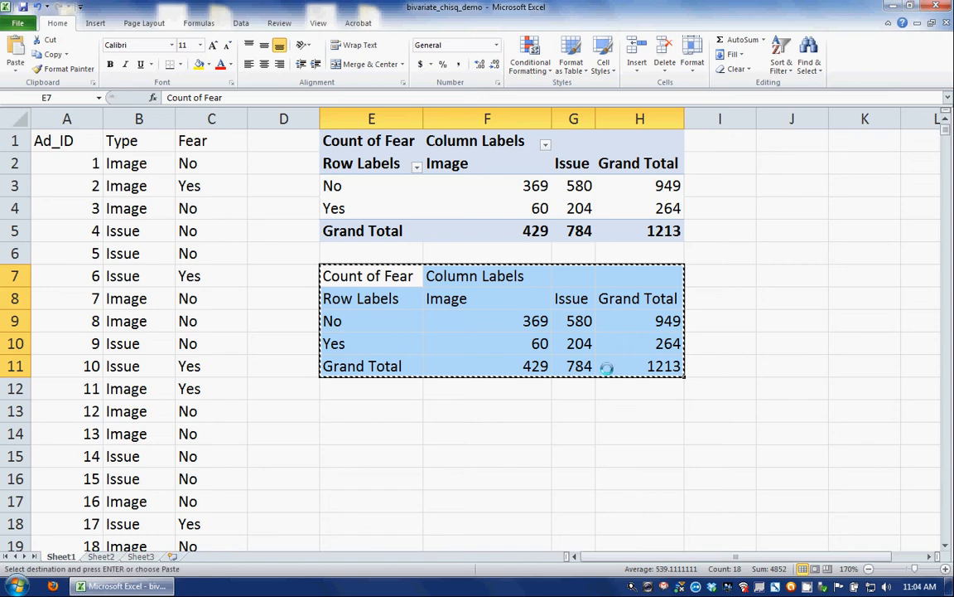
{"action": "left_click", "coordinate": [369, 434]}
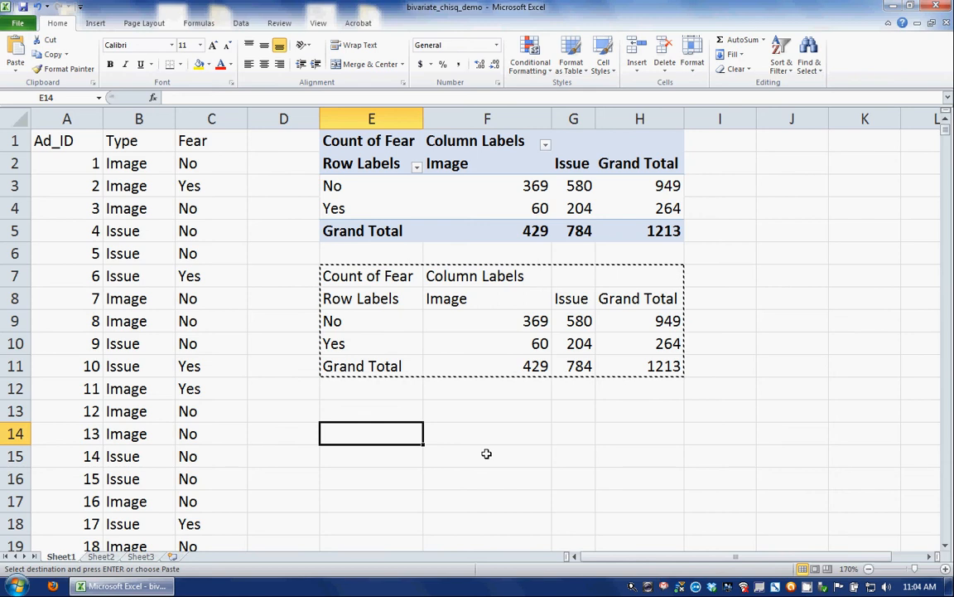
{"action": "key", "text": "ctrl+v"}
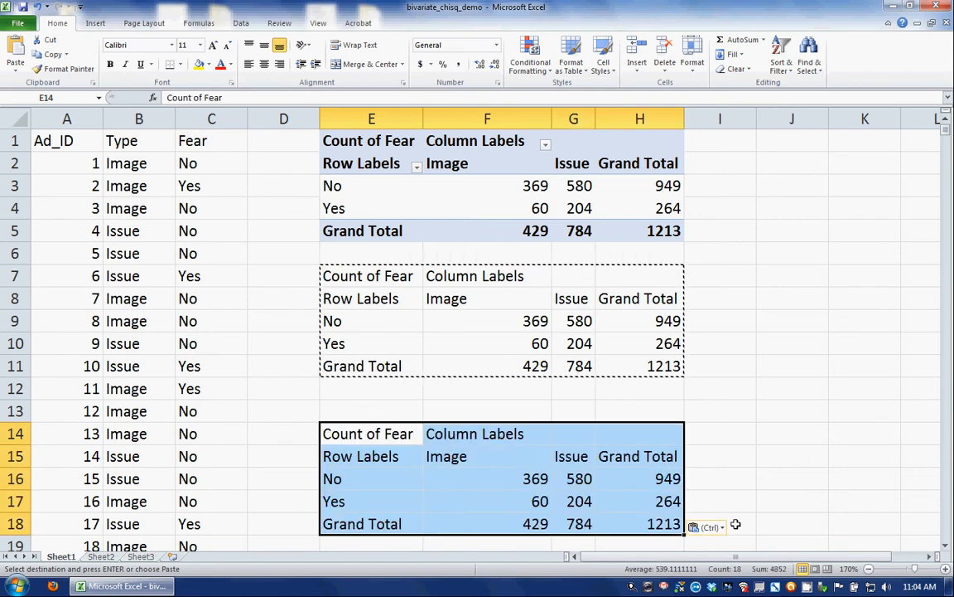
{"action": "left_click", "coordinate": [721, 473]}
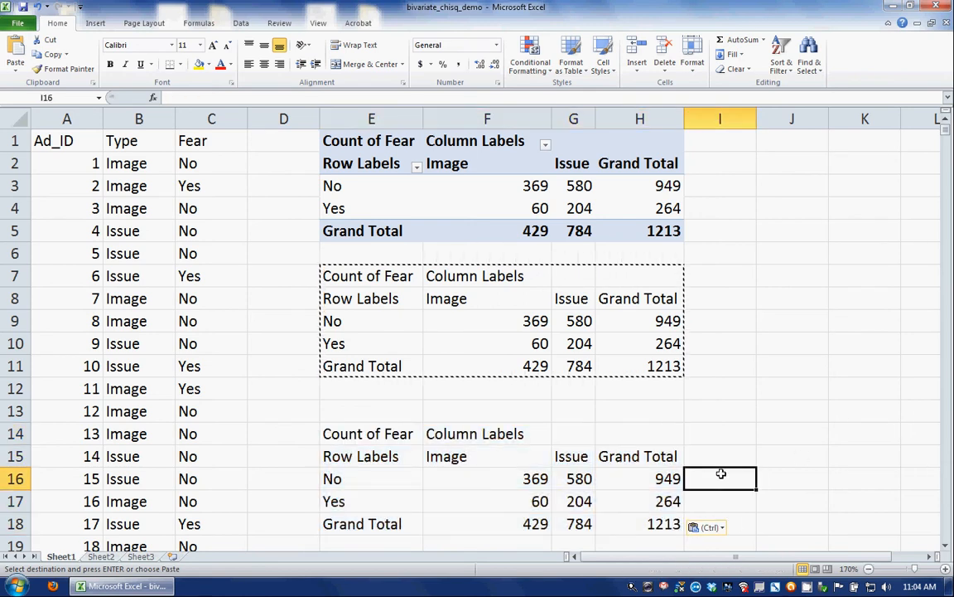
{"action": "left_click", "coordinate": [622, 456]}
{"action": "left_click", "coordinate": [499, 295]}
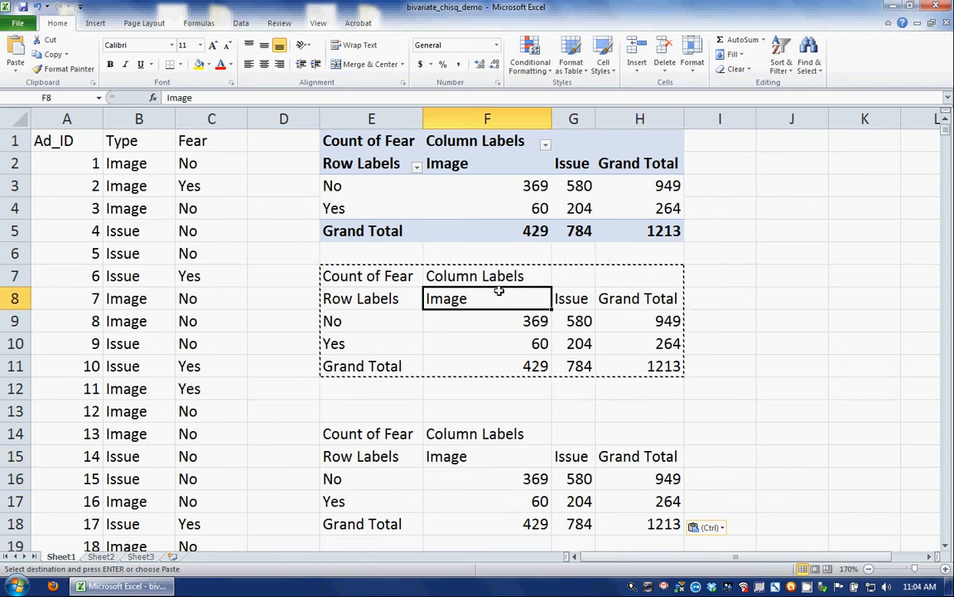
{"action": "left_click", "coordinate": [462, 463]}
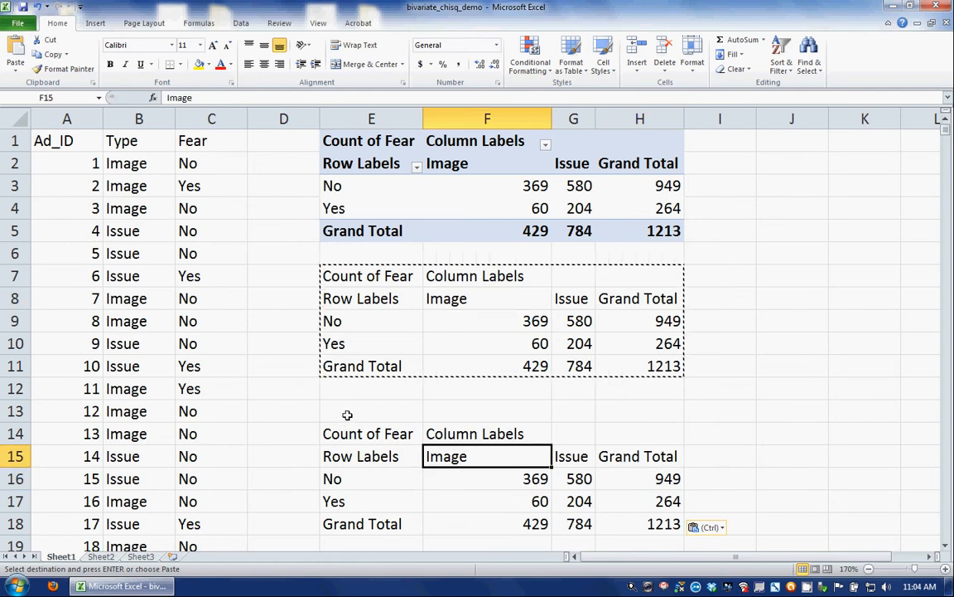
{"action": "key", "text": "Escape"}
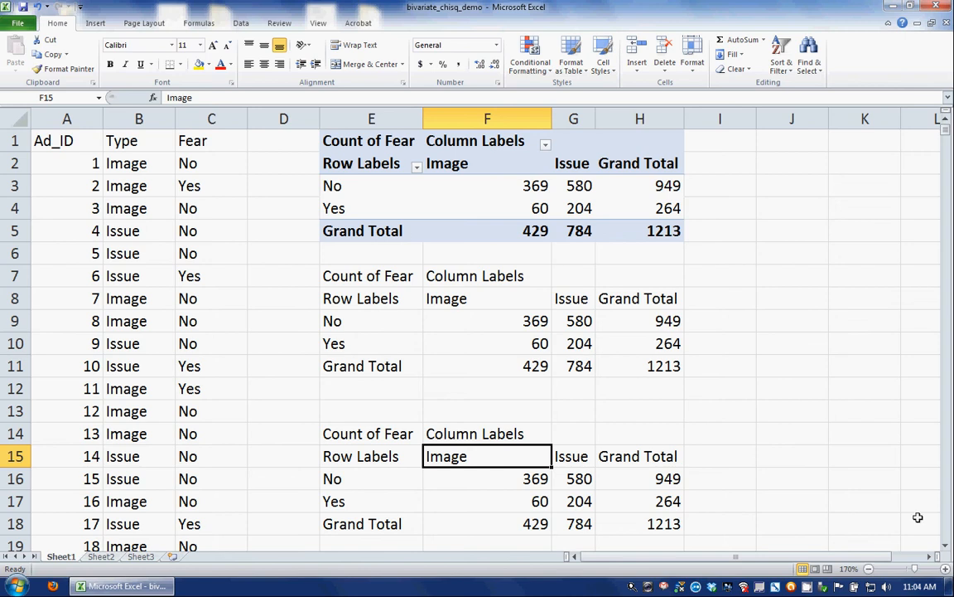
- Clear the four inner counts F16:G17 in the duplicated table, keeping its labels and grand totals
{"action": "scroll", "coordinate": [852, 497], "scroll_direction": "down", "scroll_amount": 2}
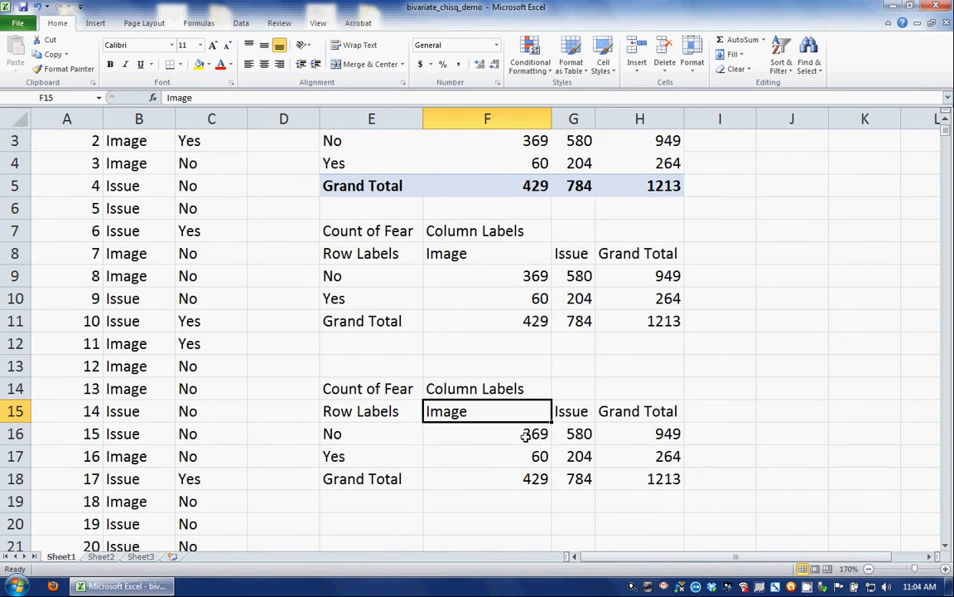
{"action": "left_click_drag", "start_coordinate": [525, 435], "coordinate": [577, 455]}
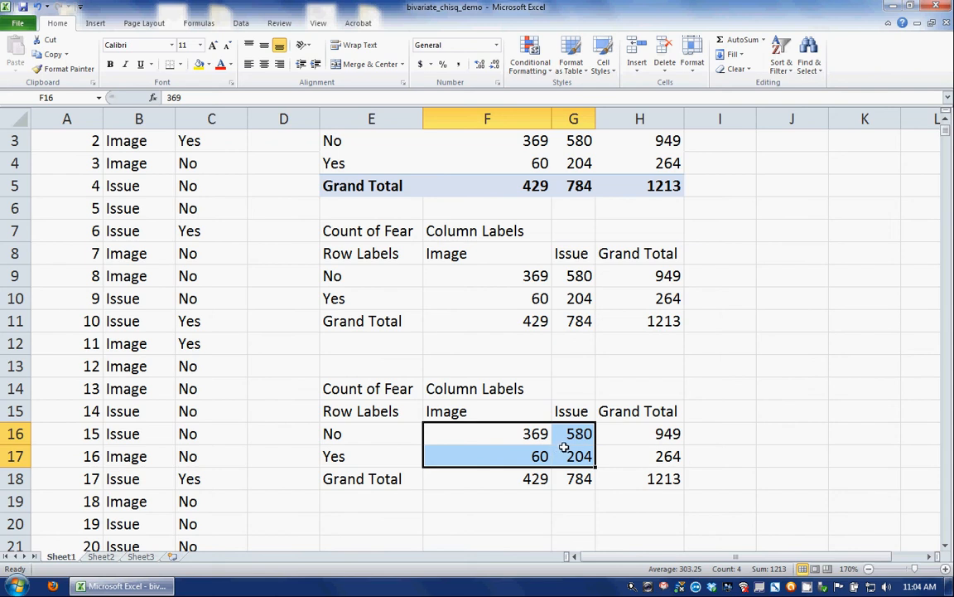
{"action": "key", "text": "Delete"}
{"action": "left_click", "coordinate": [564, 447]}
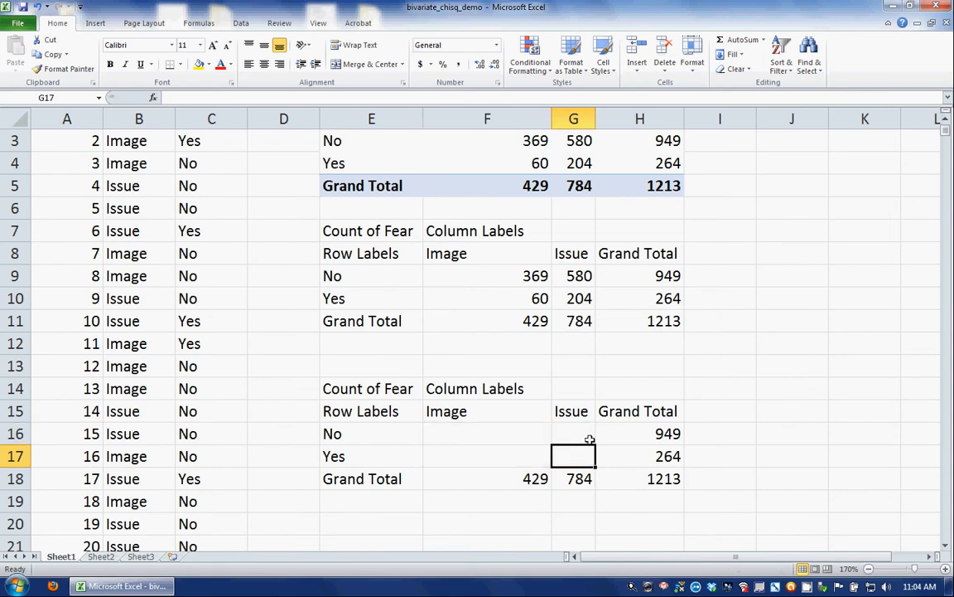
{"action": "left_click", "coordinate": [524, 435]}
{"action": "left_click", "coordinate": [571, 434]}
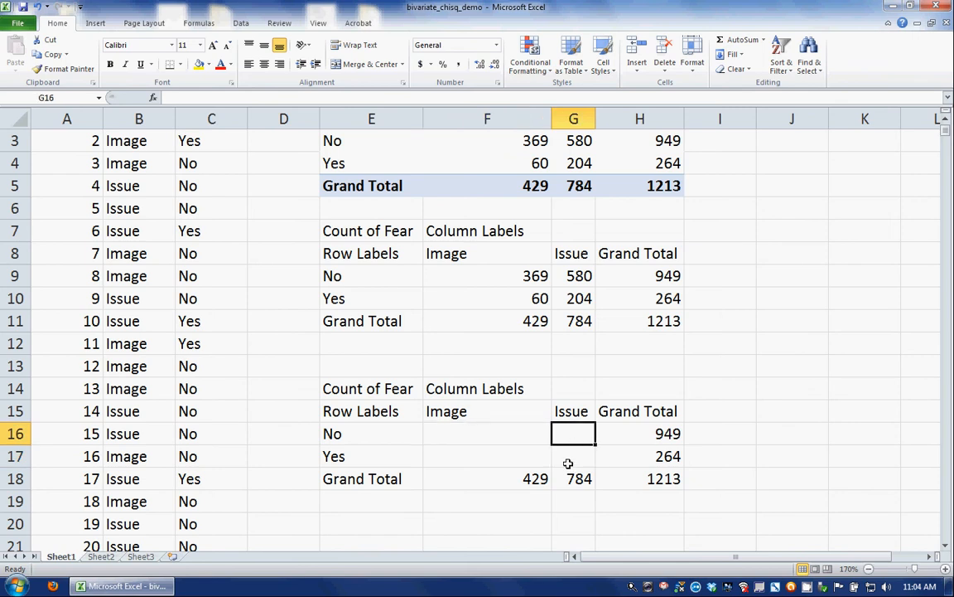
{"action": "left_click", "coordinate": [533, 454]}
- Calculate the expected count for No/Image in F16 with the formula =F18*H16/H18
{"action": "left_click", "coordinate": [538, 435]}
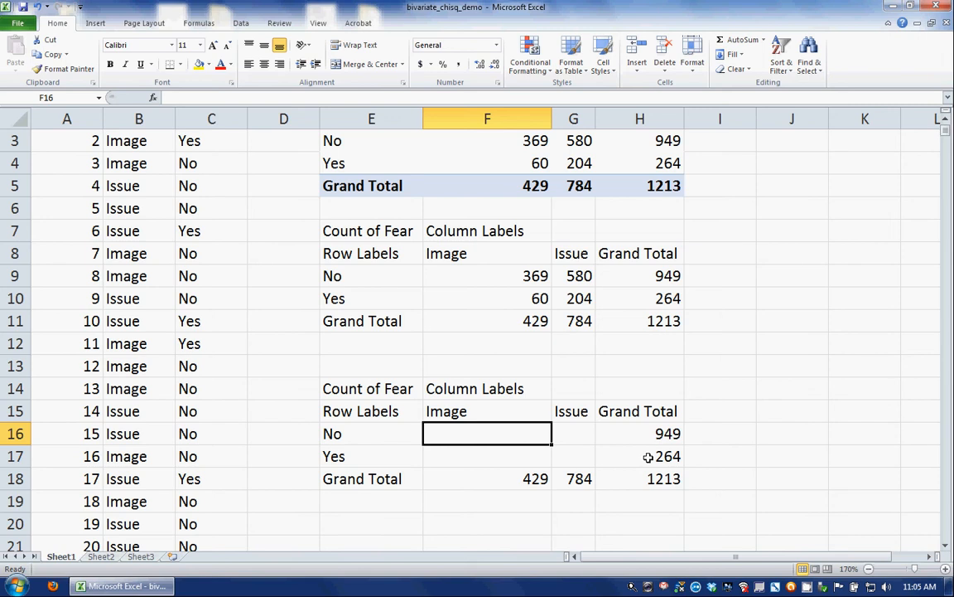
{"action": "type", "text": "="}
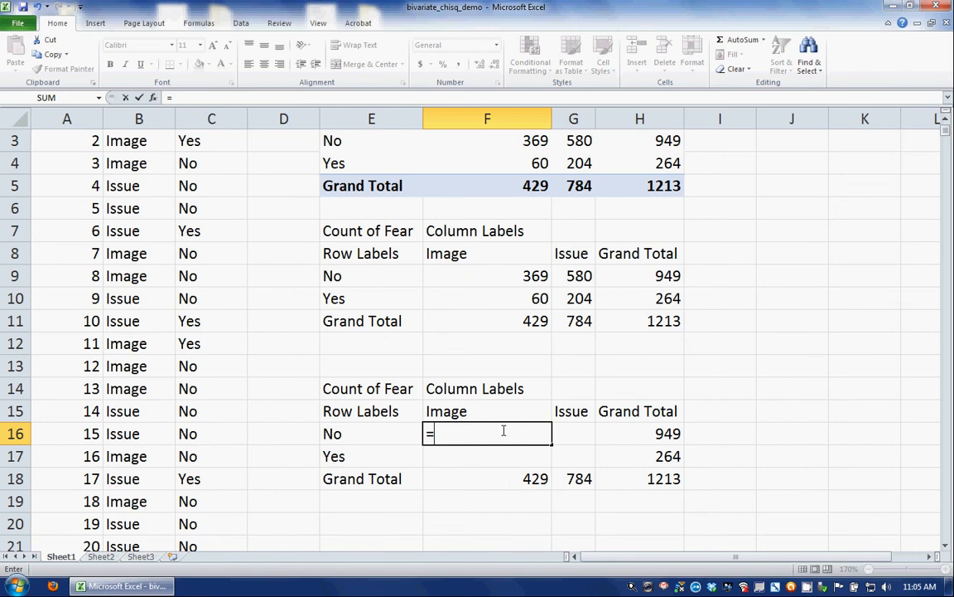
{"action": "left_click", "coordinate": [500, 479]}
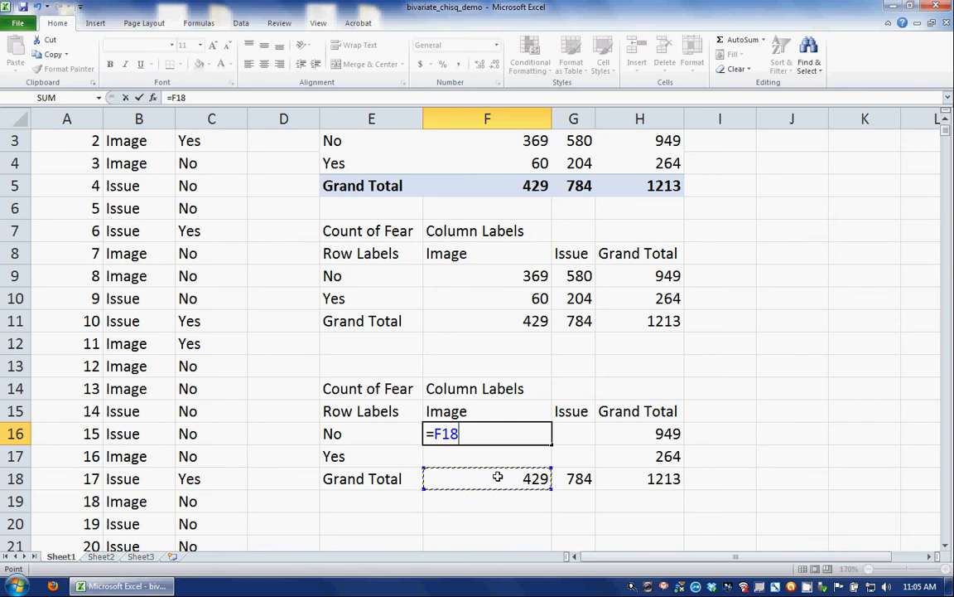
{"action": "type", "text": "*"}
{"action": "left_click", "coordinate": [668, 433]}
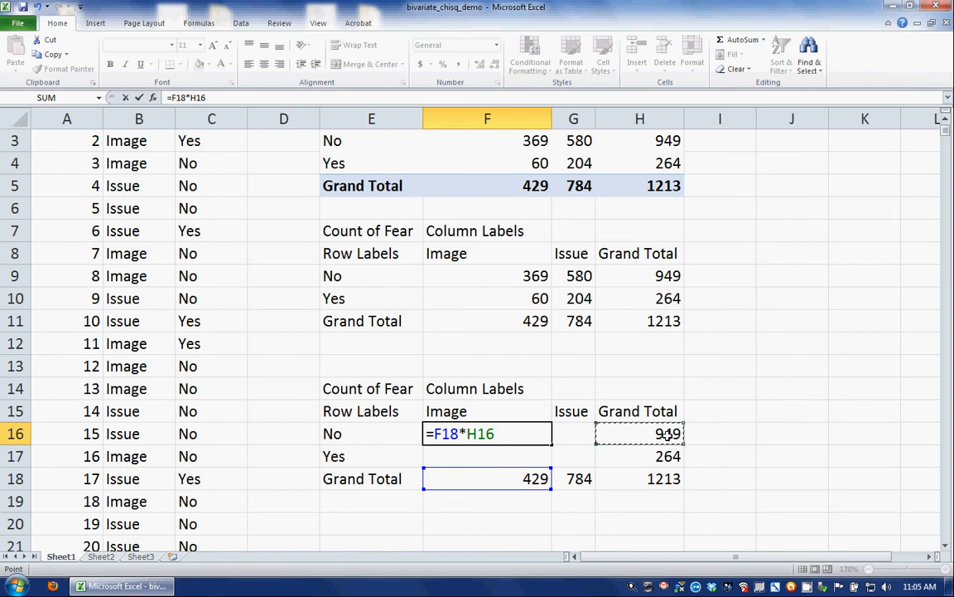
{"action": "type", "text": "/"}
{"action": "left_click", "coordinate": [661, 484]}
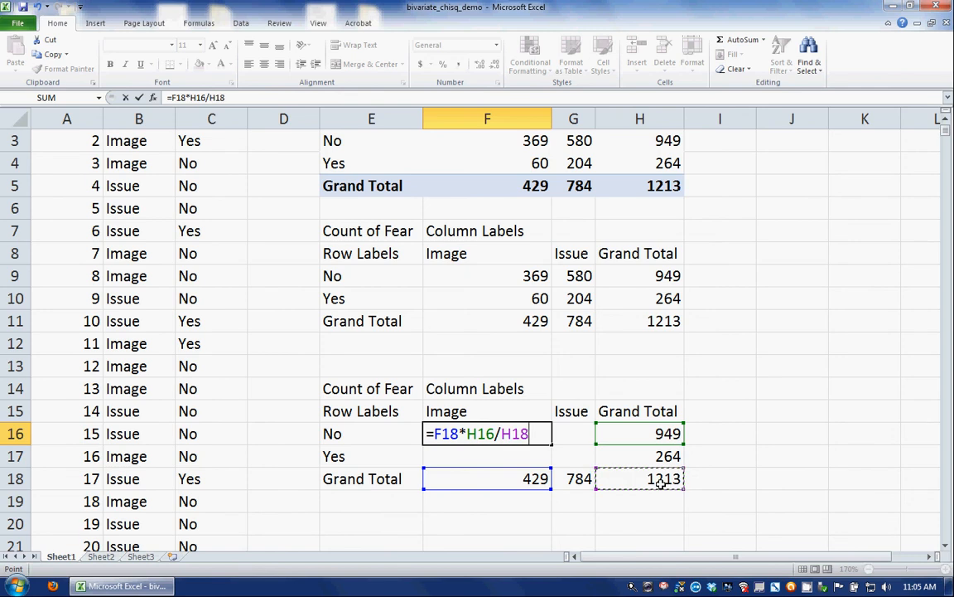
{"action": "key", "text": "Return"}
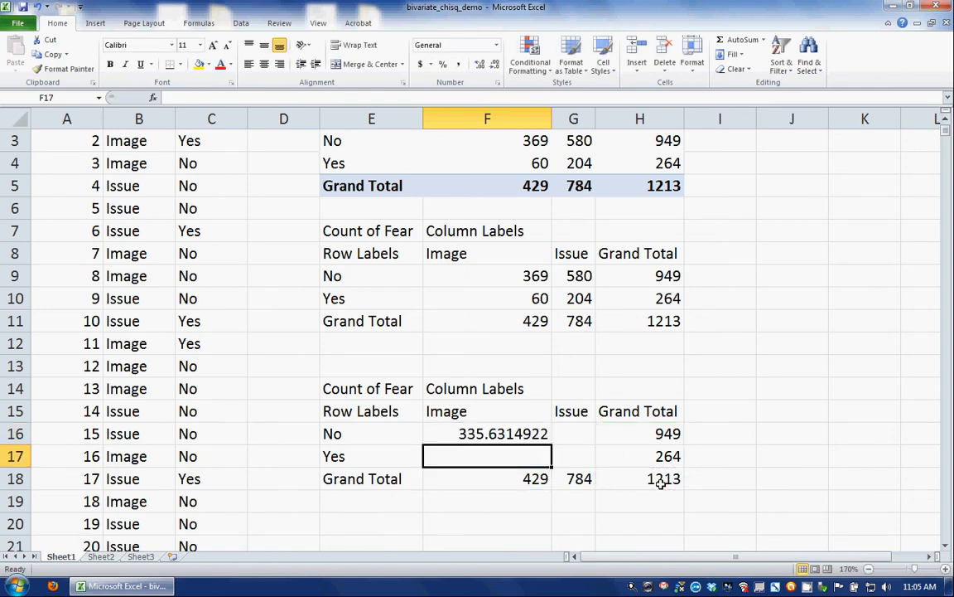
{"action": "left_click", "coordinate": [489, 433]}
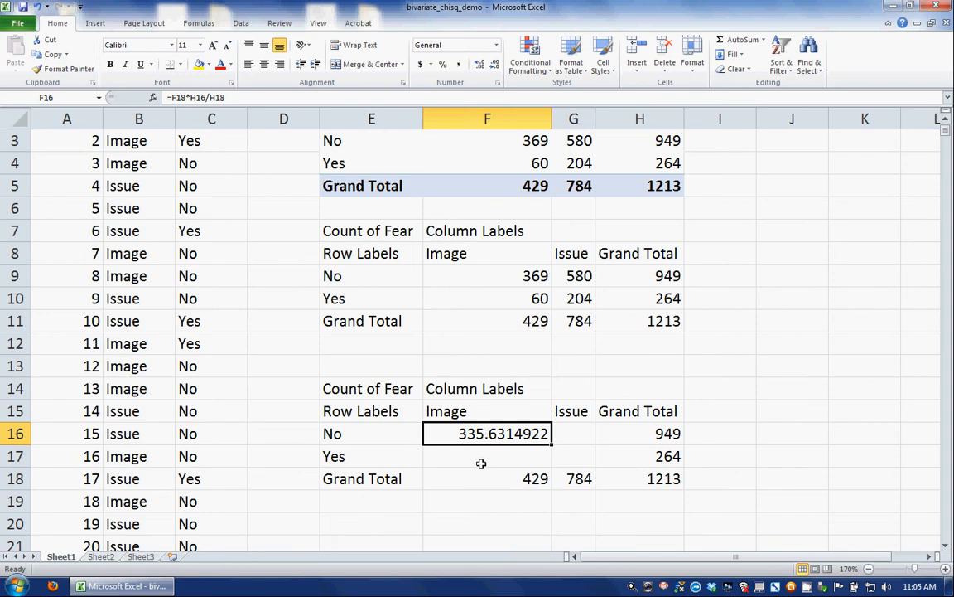
- Calculate the expected count for Yes/Image in F17 with the formula =F18*H17/H18
{"action": "left_click", "coordinate": [480, 458]}
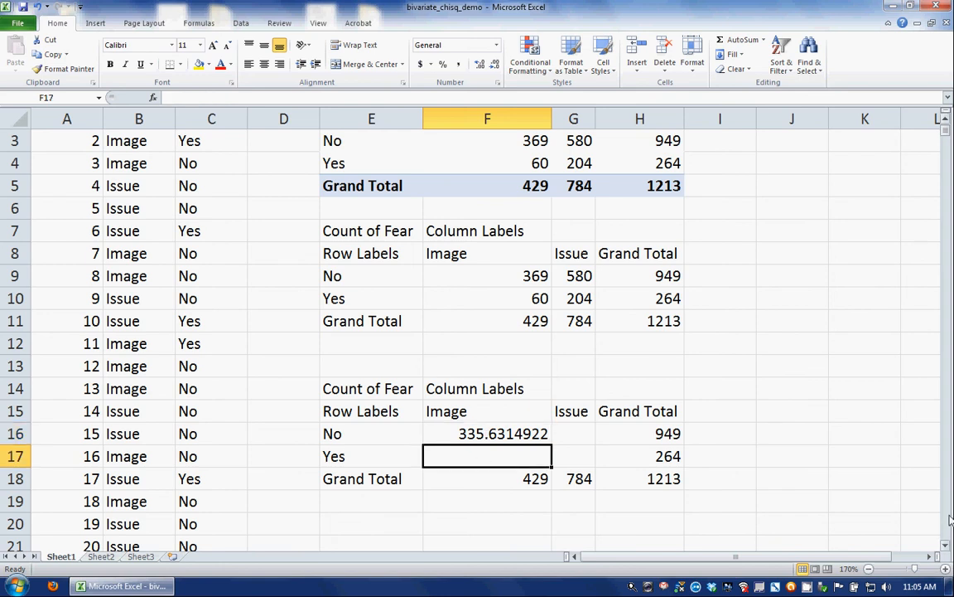
{"action": "type", "text": "="}
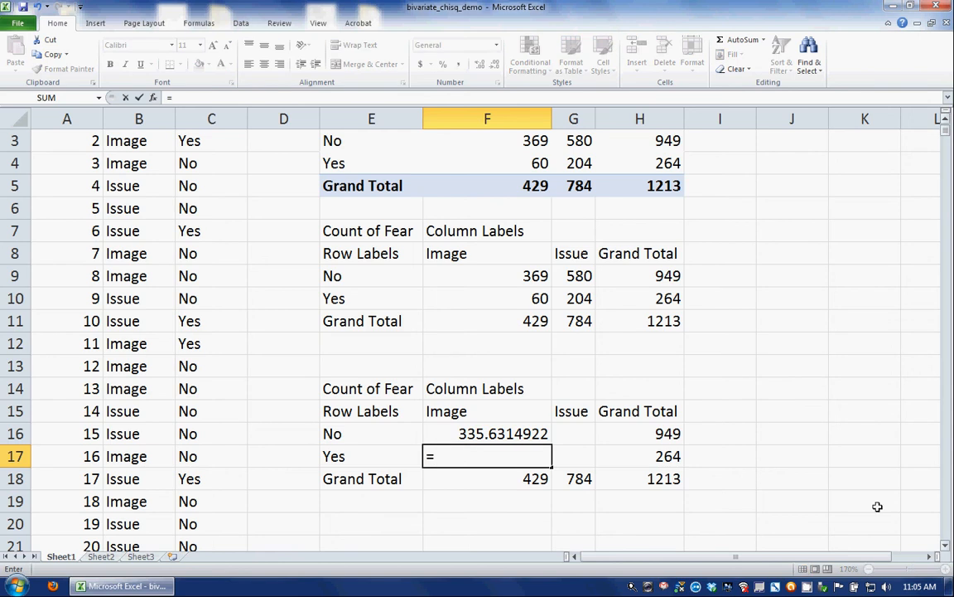
{"action": "left_click", "coordinate": [508, 479]}
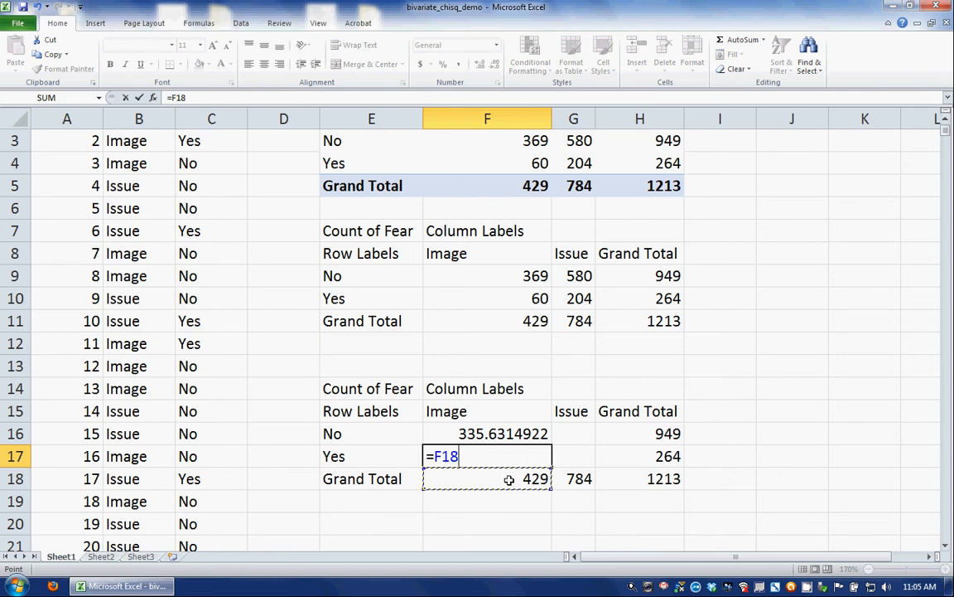
{"action": "type", "text": "*"}
{"action": "left_click", "coordinate": [665, 456]}
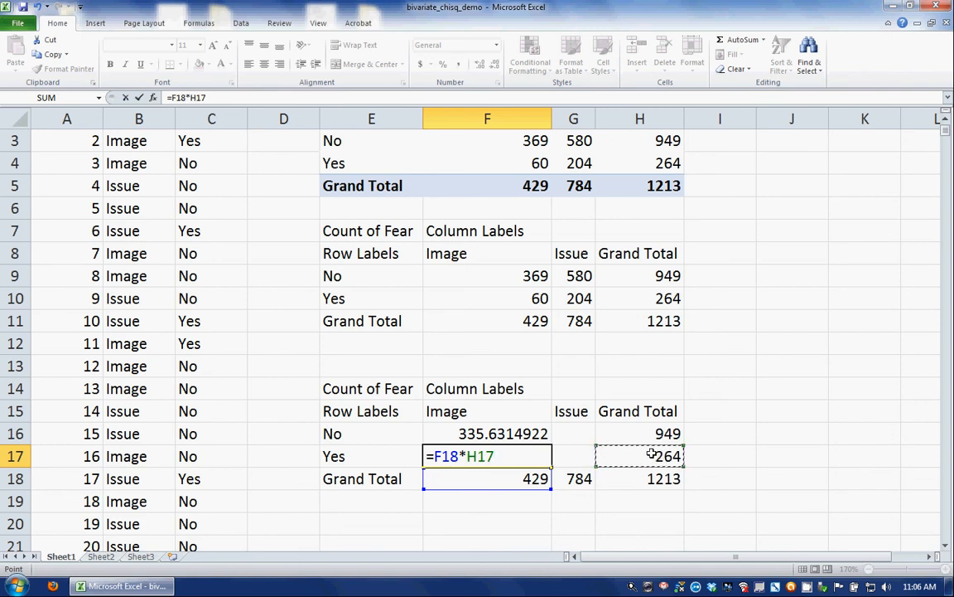
{"action": "type", "text": "/"}
{"action": "left_click", "coordinate": [654, 479]}
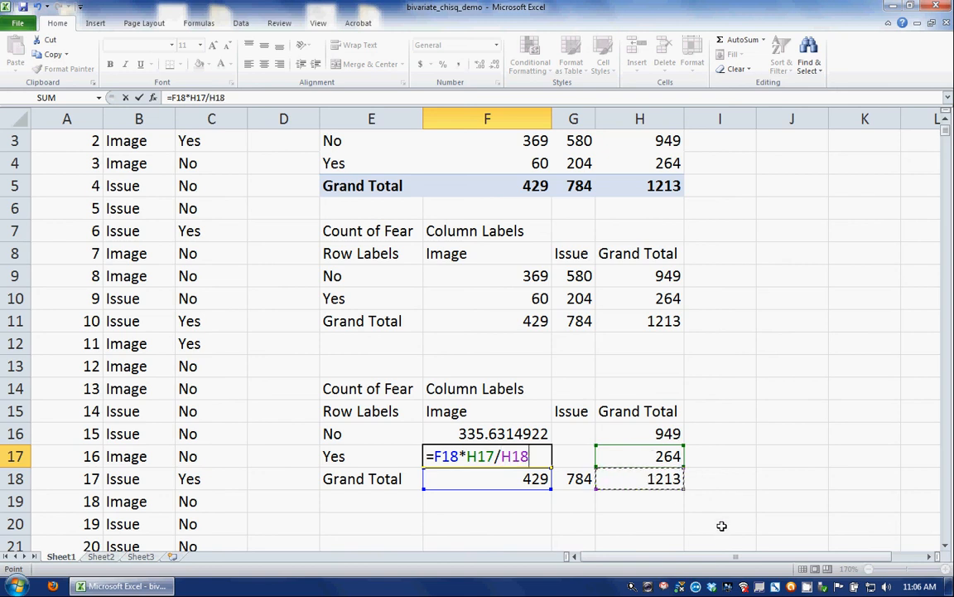
{"action": "key", "text": "Return"}
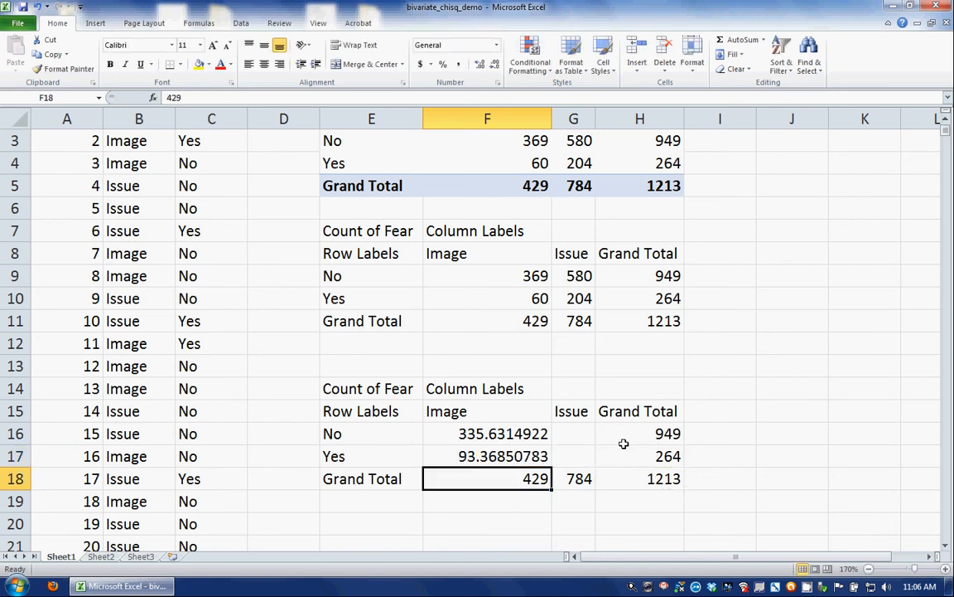
- Widen column G and calculate the expected count for No/Issue in G16 with the formula =G18*H16/H18
{"action": "left_click_drag", "start_coordinate": [597, 118], "coordinate": [666, 109]}
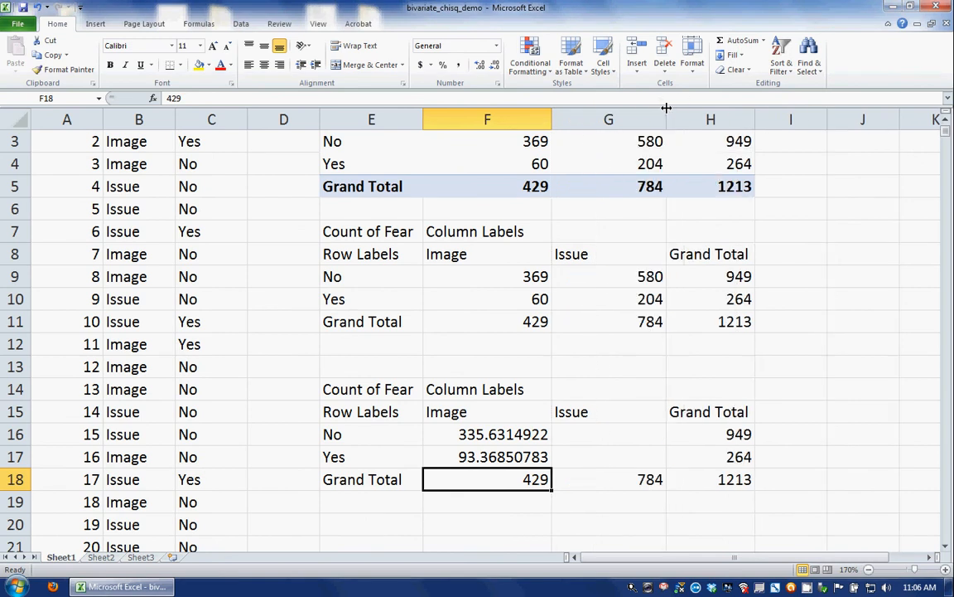
{"action": "left_click", "coordinate": [607, 431]}
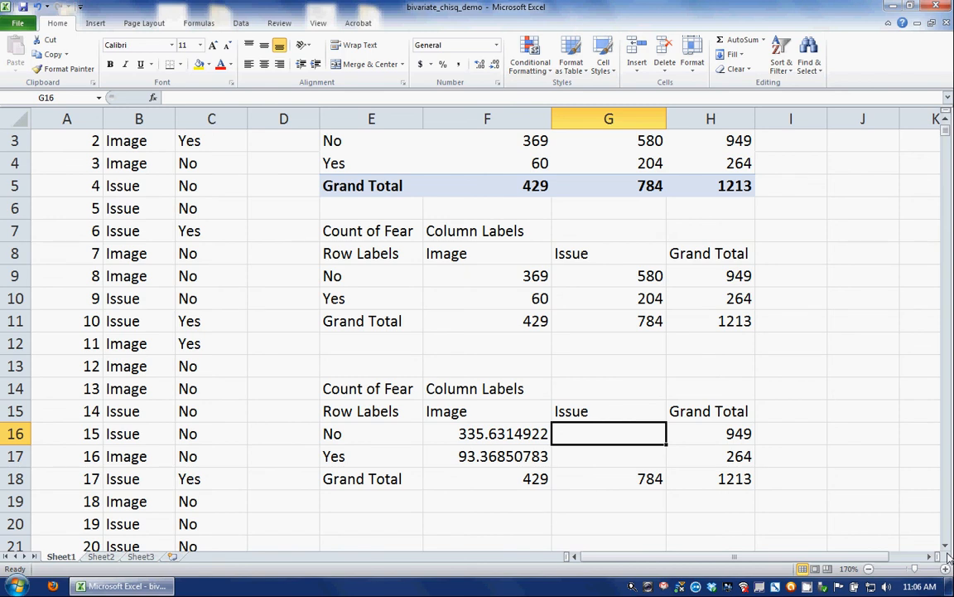
{"action": "type", "text": "="}
{"action": "key", "text": "Down"}
{"action": "key", "text": "Down"}
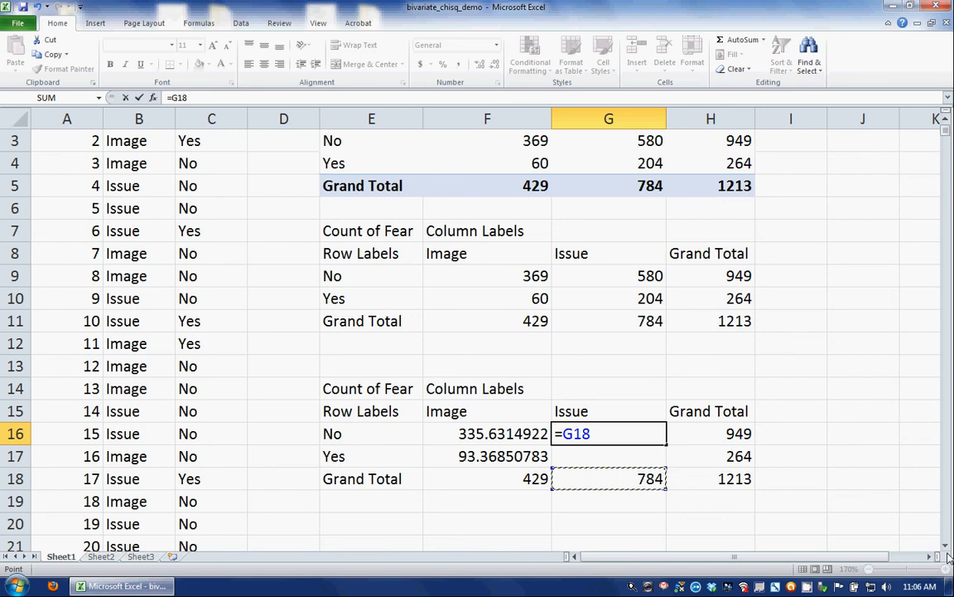
{"action": "type", "text": "*"}
{"action": "key", "text": "Up"}
{"action": "key", "text": "Up"}
{"action": "key", "text": "Down"}
{"action": "key", "text": "Down"}
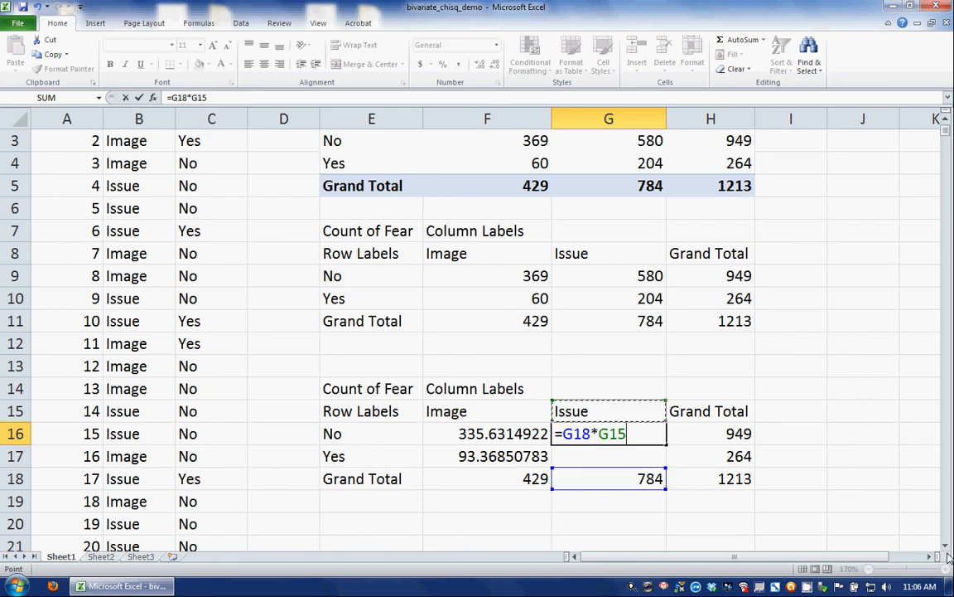
{"action": "key", "text": "Right"}
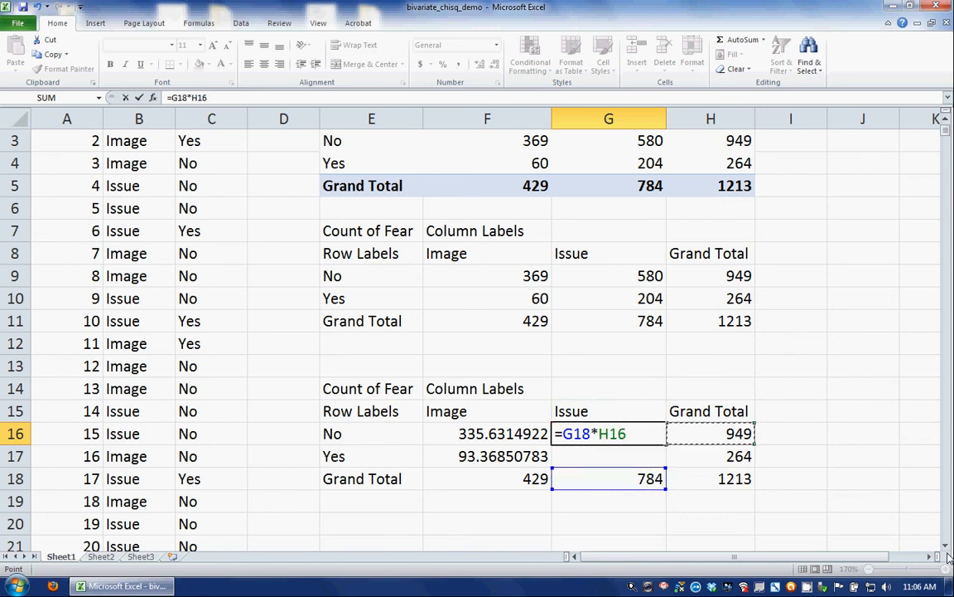
{"action": "type", "text": "/"}
{"action": "key", "text": "Down"}
{"action": "key", "text": "Down"}
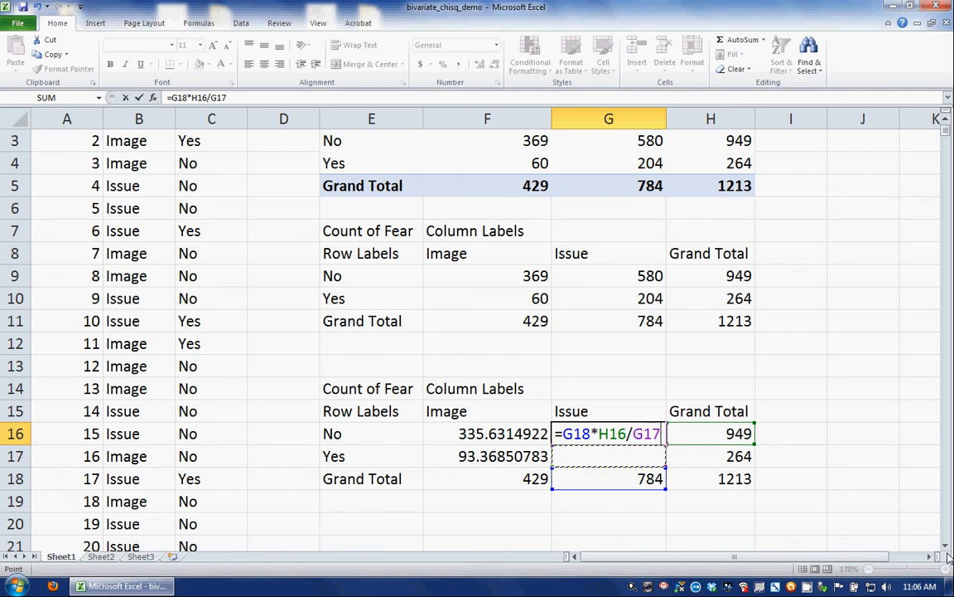
{"action": "key", "text": "Right"}
{"action": "key", "text": "Return"}
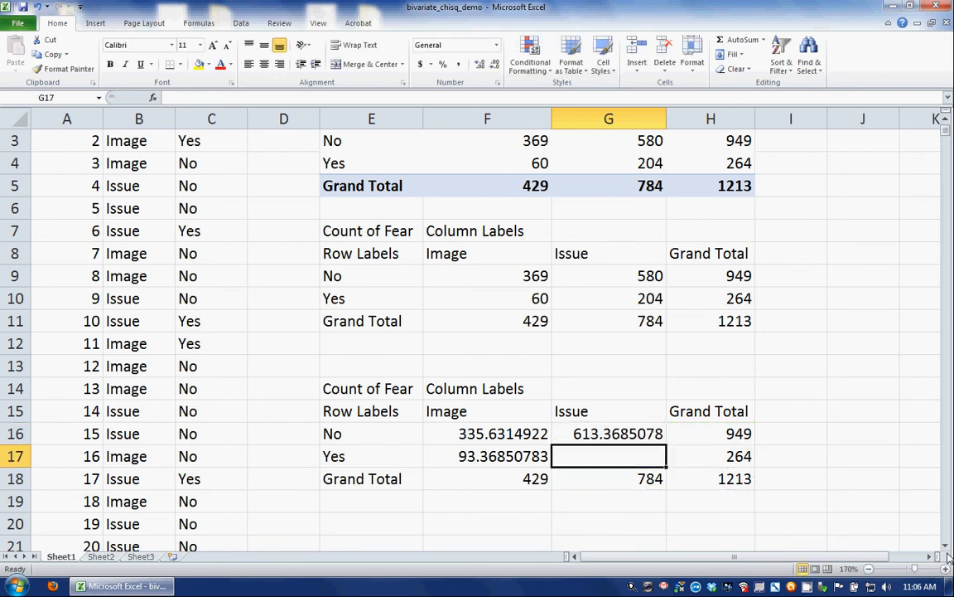
- Calculate the expected count for Yes/Issue in G17 with the formula =G18*H17/H18
{"action": "type", "text": "="}
{"action": "key", "text": "Down"}
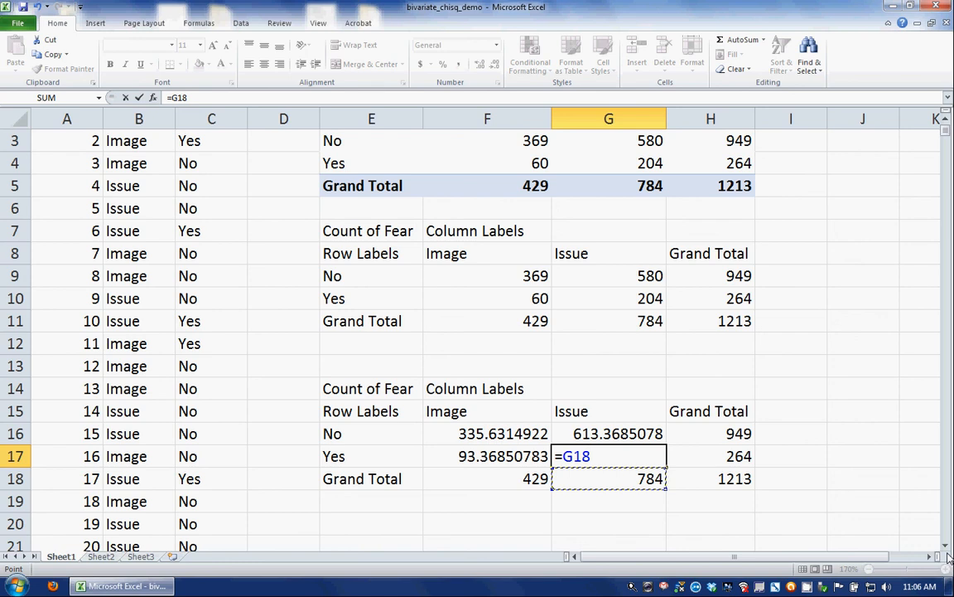
{"action": "type", "text": "*"}
{"action": "key", "text": "Right"}
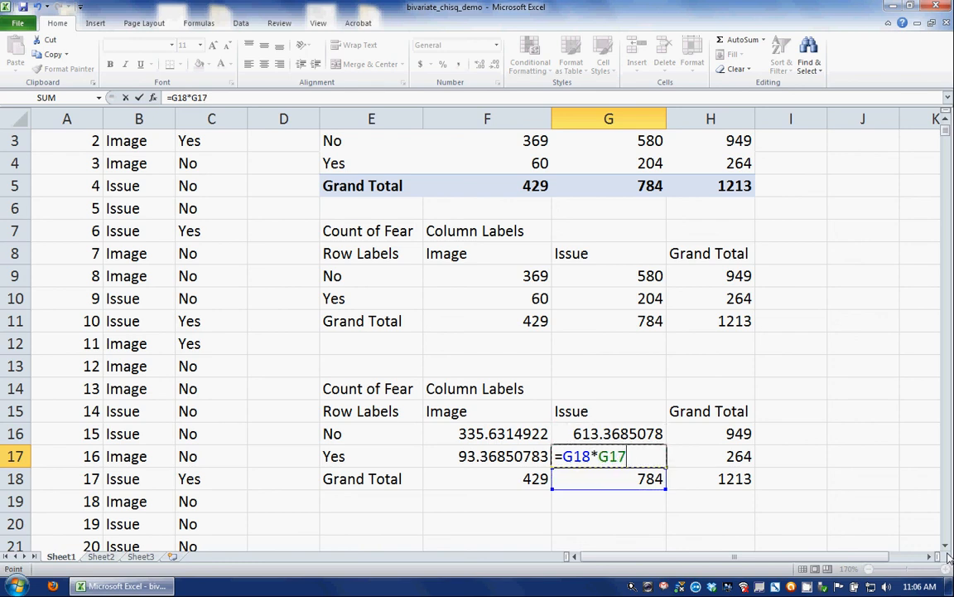
{"action": "type", "text": "/"}
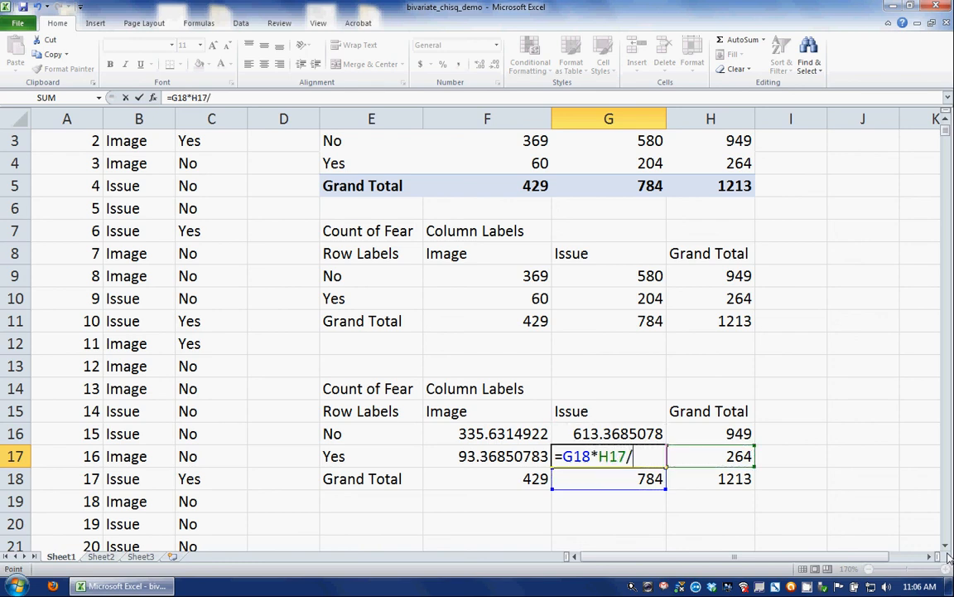
{"action": "key", "text": "Down"}
{"action": "key", "text": "Right"}
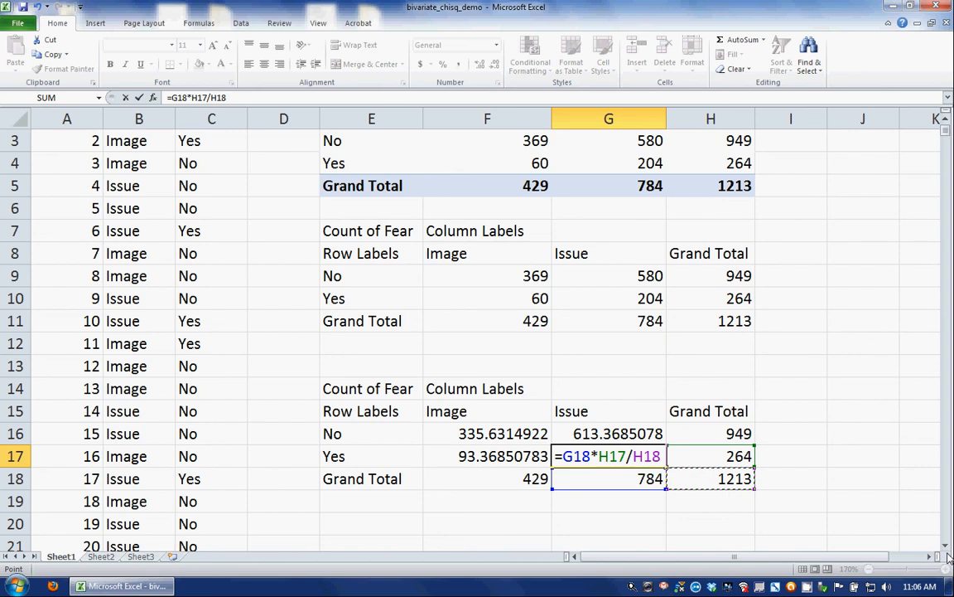
{"action": "key", "text": "Return"}
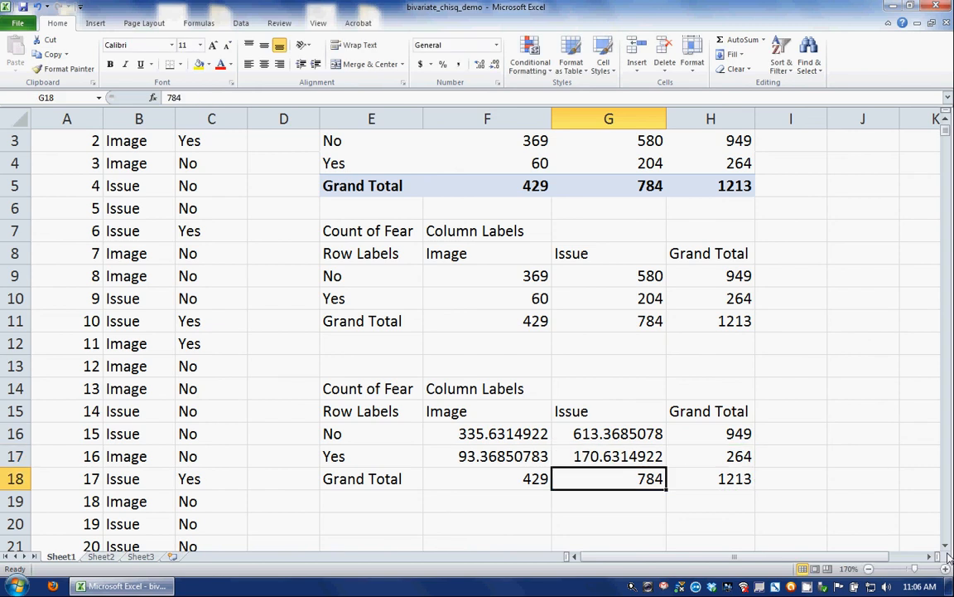
- Compare the observed counts in F9:G10 with the expected counts in F16:G17, including the No/Issue and Yes/Image cells
{"action": "left_click_drag", "start_coordinate": [530, 277], "coordinate": [612, 301]}
{"action": "left_click_drag", "start_coordinate": [522, 432], "coordinate": [584, 461]}
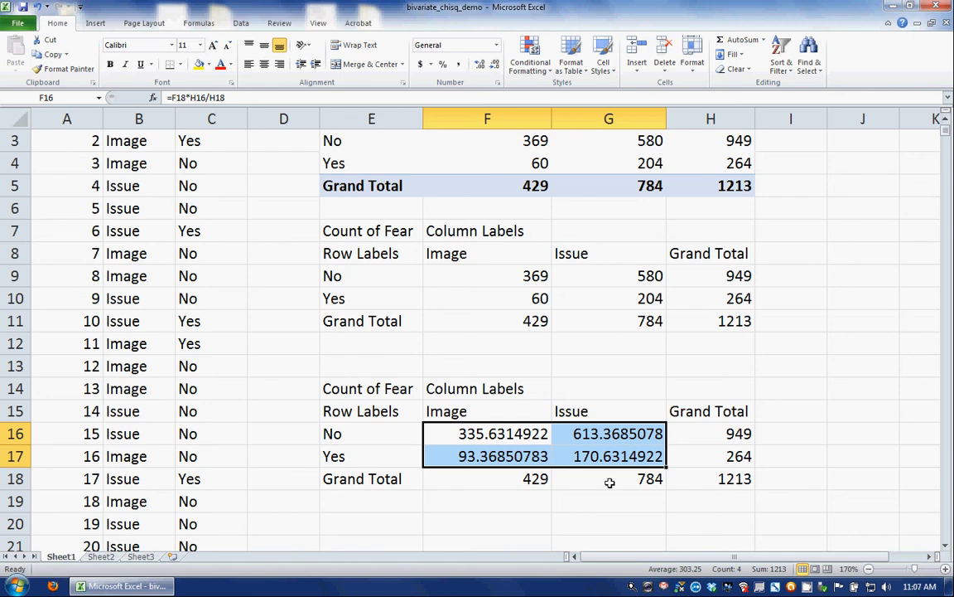
{"action": "left_click", "coordinate": [600, 437]}
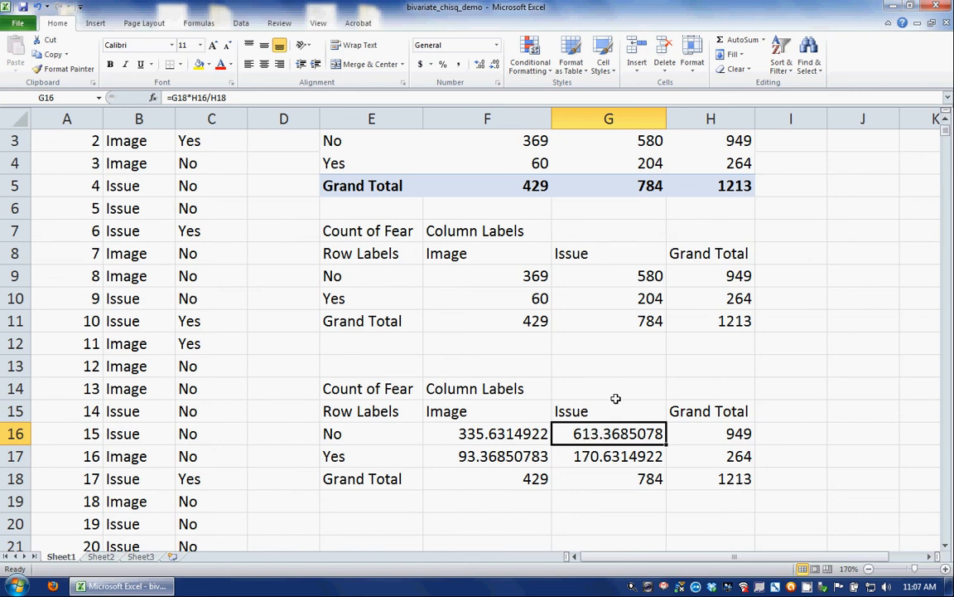
{"action": "left_click", "coordinate": [570, 276]}
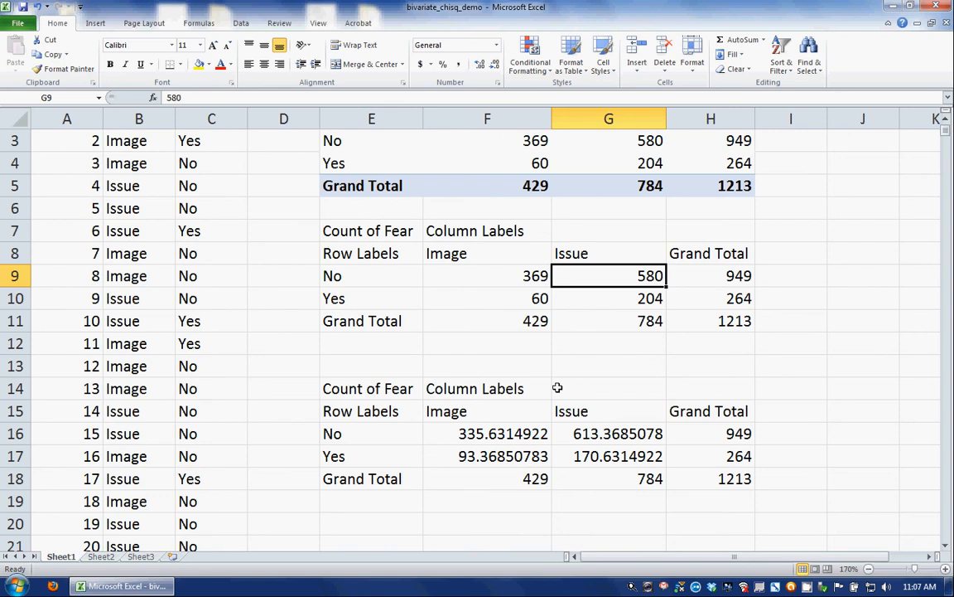
{"action": "left_click", "coordinate": [517, 300]}
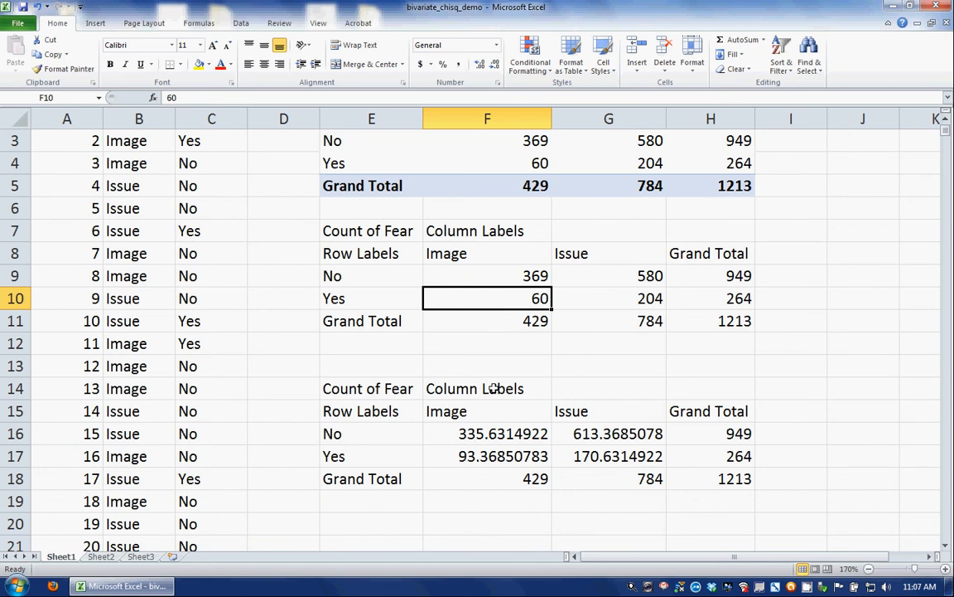
{"action": "left_click", "coordinate": [495, 455]}
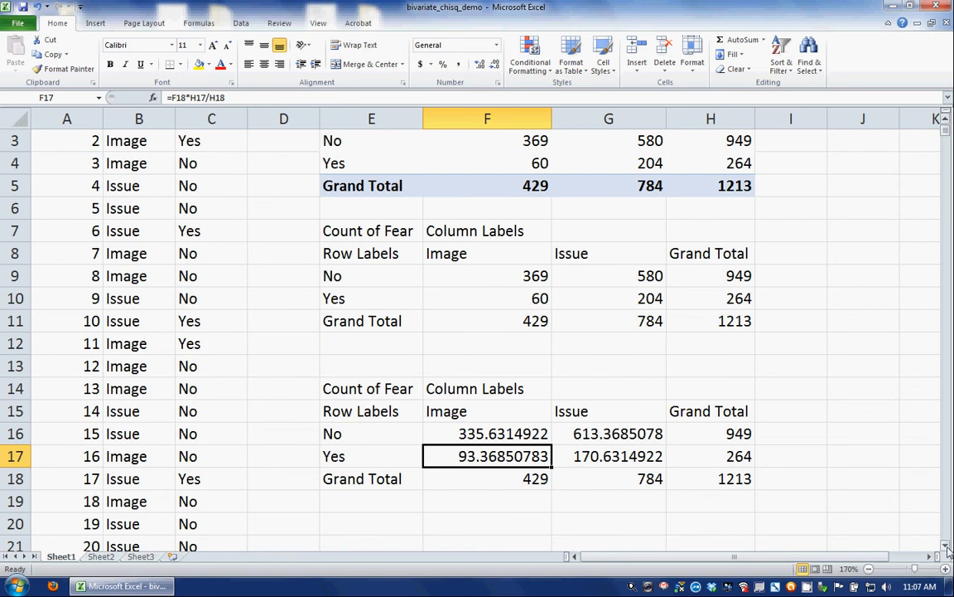
- Label cell E20 below the expected table as "Chi square"
{"action": "scroll", "coordinate": [852, 495], "scroll_direction": "down", "scroll_amount": 2}
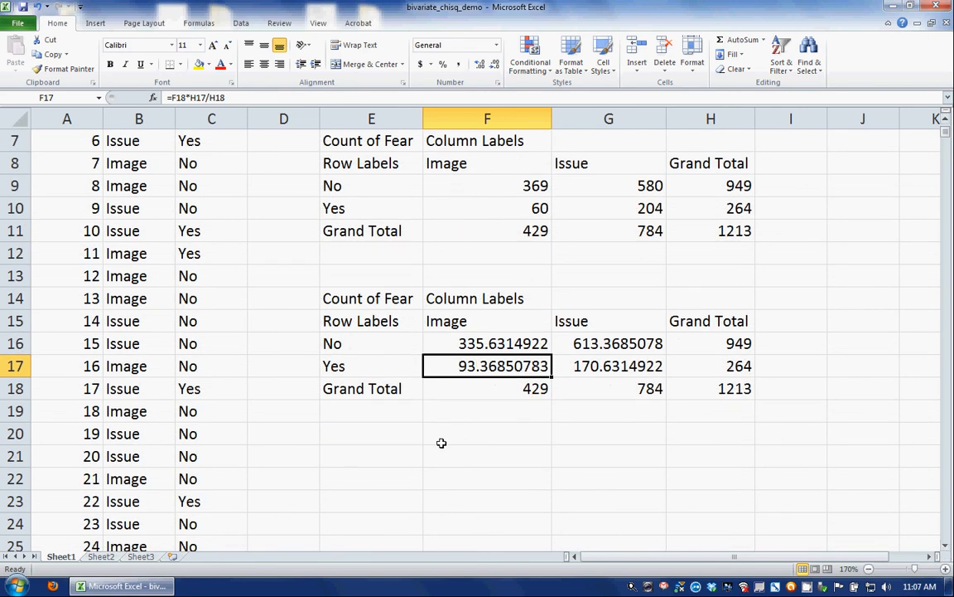
{"action": "left_click", "coordinate": [400, 435]}
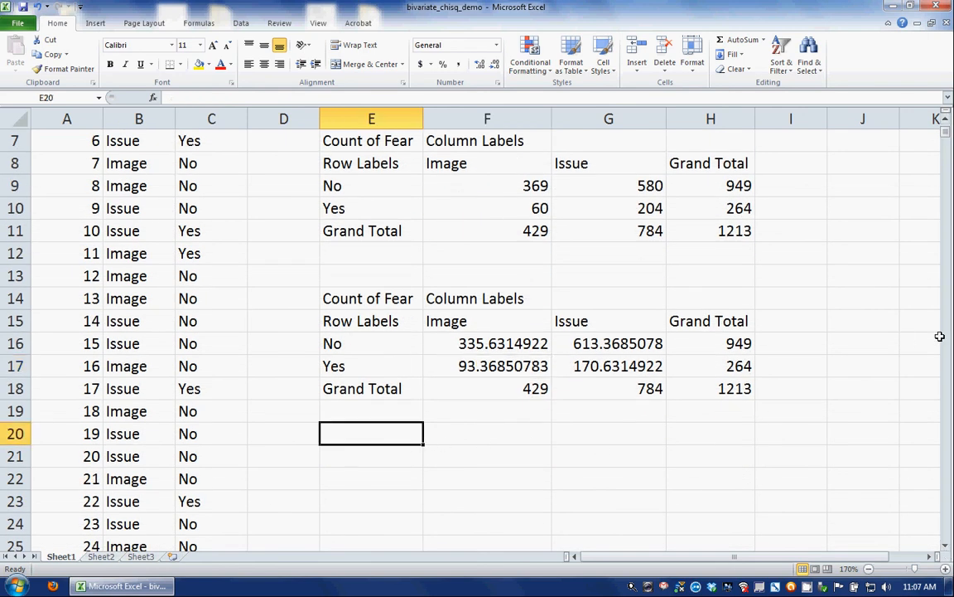
{"action": "type", "text": "Chis"}
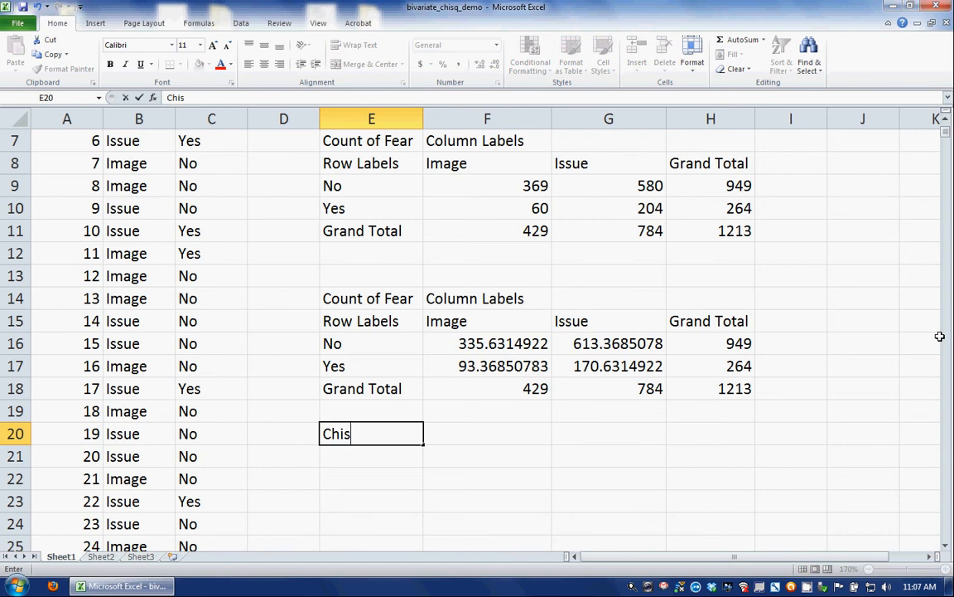
{"action": "key", "text": "BackSpace"}
{"action": "type", "text": "square"}
{"action": "key", "text": "Tab"}
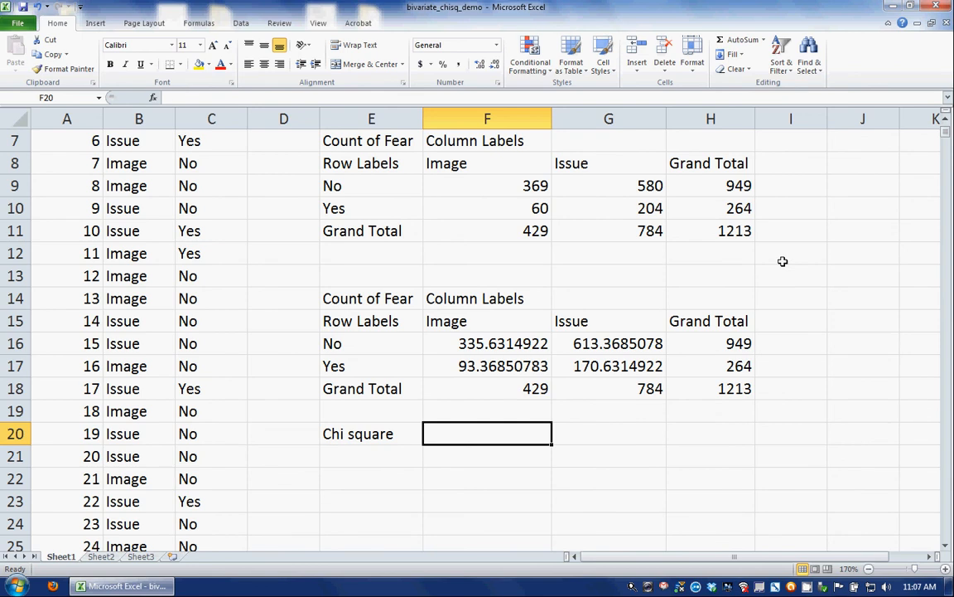
- Calculate the chi-square test p-value in F20 with the formula =CHISQ.TEST(F9:G10,F16:G17)
{"action": "type", "text": "=chis"}
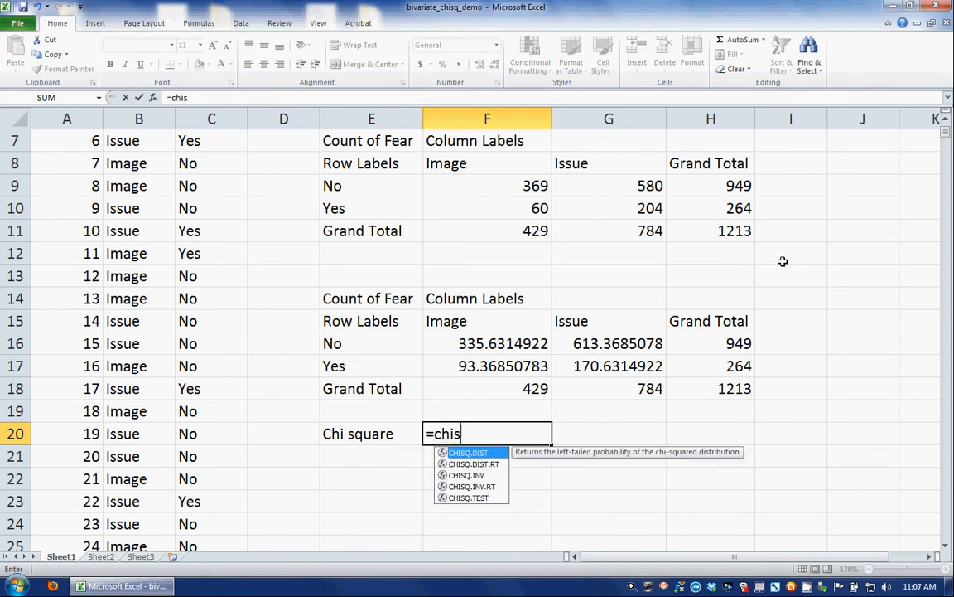
{"action": "type", "text": "q.test"}
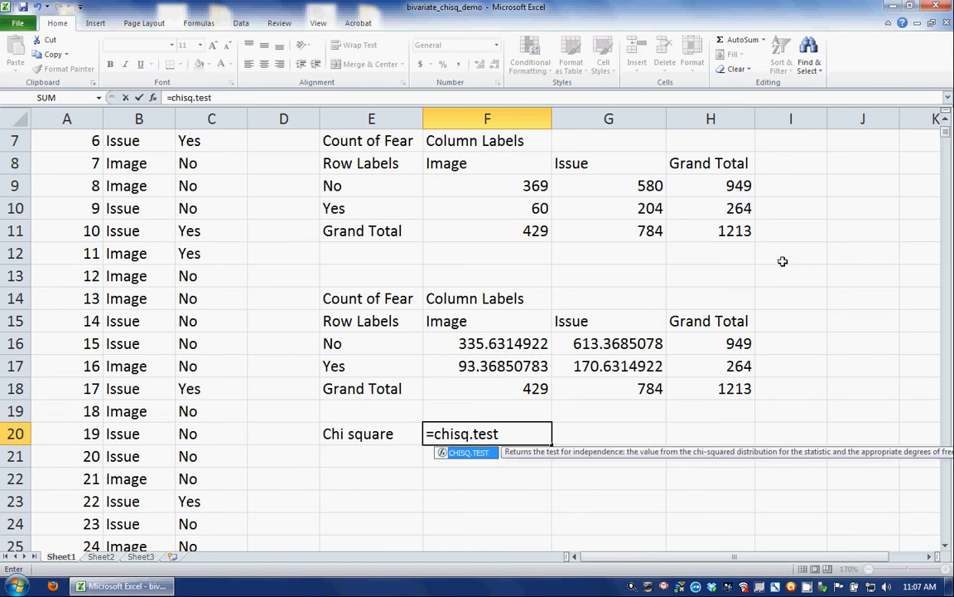
{"action": "type", "text": "("}
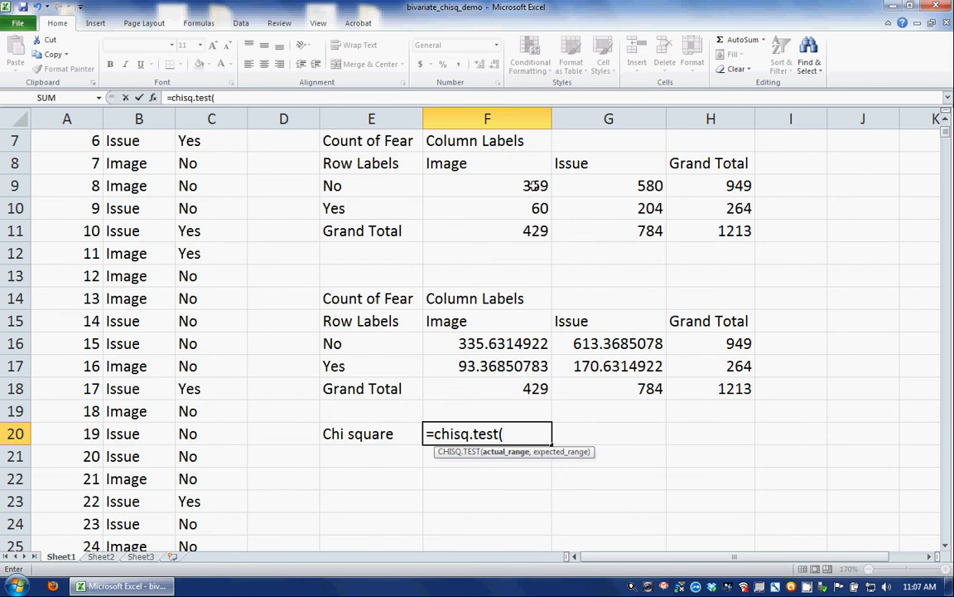
{"action": "left_click_drag", "start_coordinate": [536, 186], "coordinate": [584, 213]}
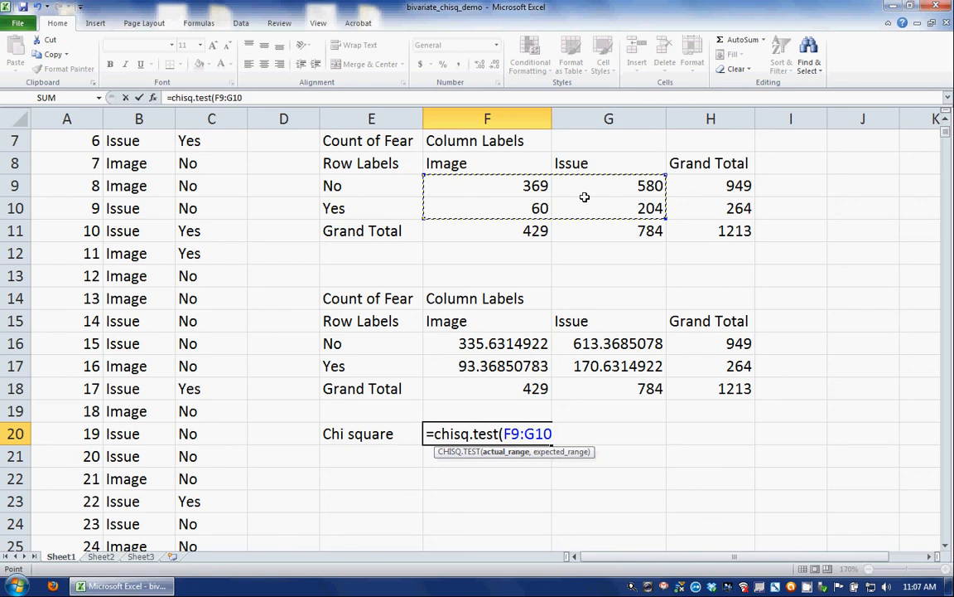
{"action": "type", "text": ","}
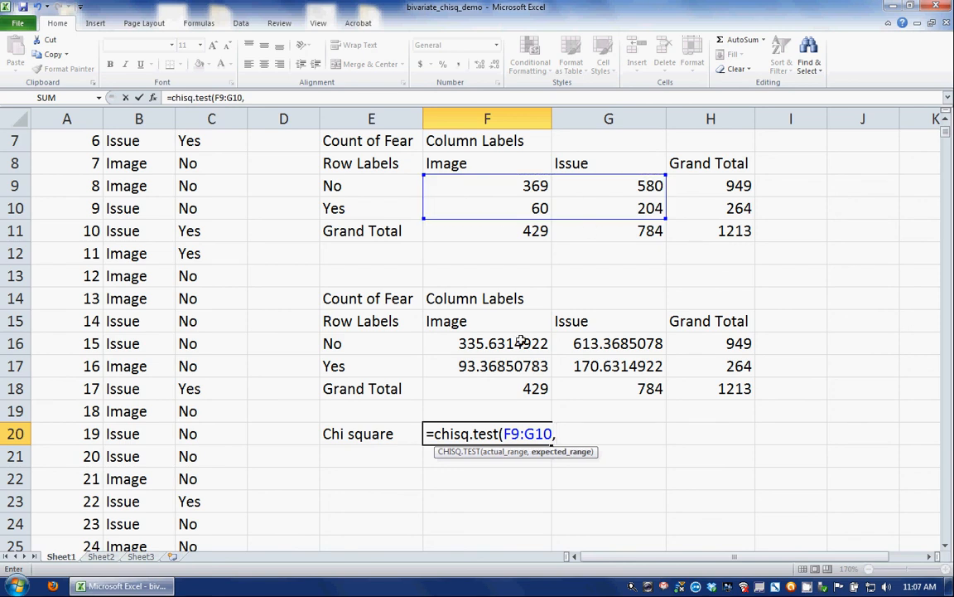
{"action": "left_click_drag", "start_coordinate": [511, 343], "coordinate": [577, 365]}
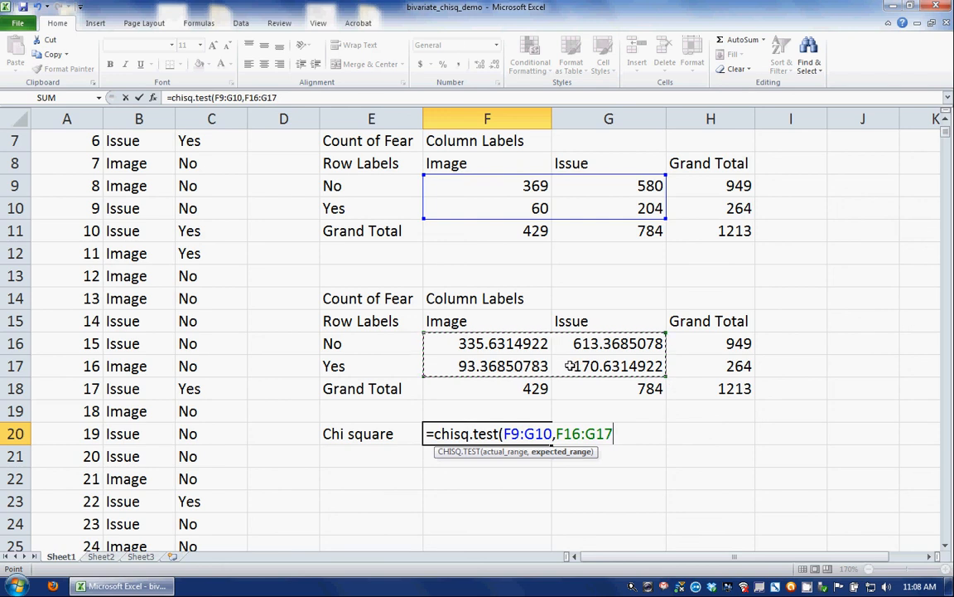
{"action": "type", "text": ")"}
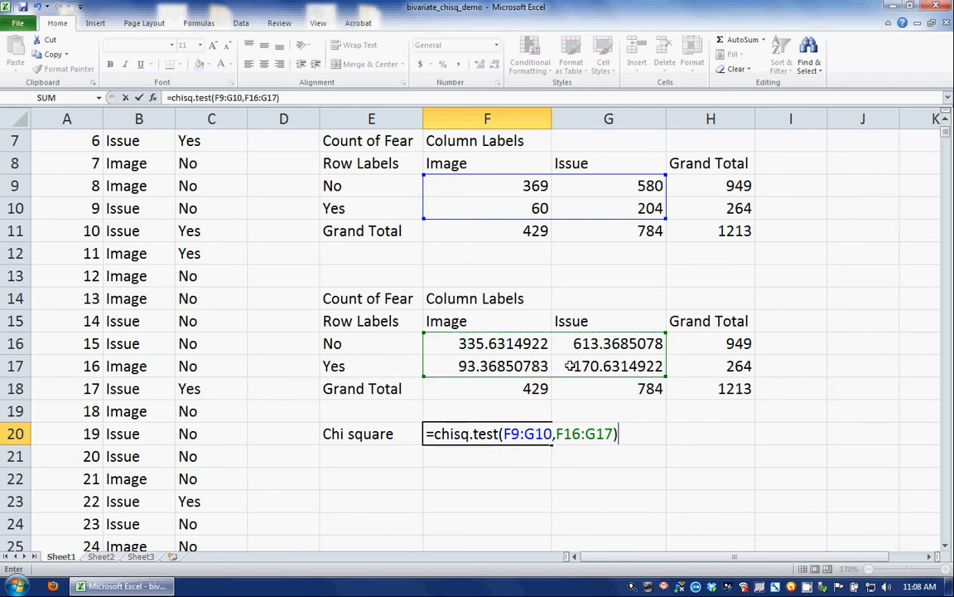
{"action": "key", "text": "Return"}
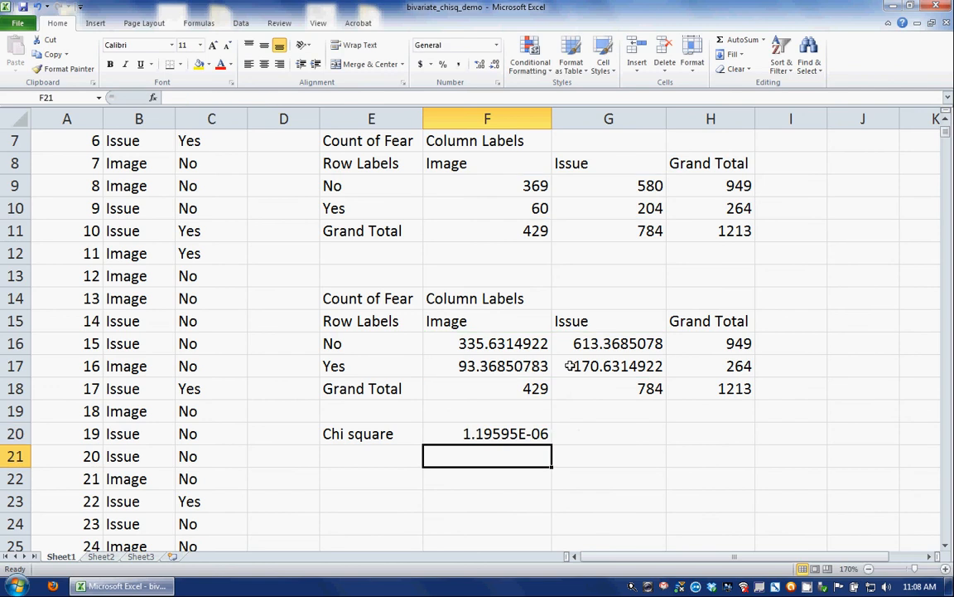
- Examine the chi-square result in F20 against the observed counts in F9:G10 and the expected counts in F16:G17, and review the tables above
{"action": "left_click", "coordinate": [494, 432]}
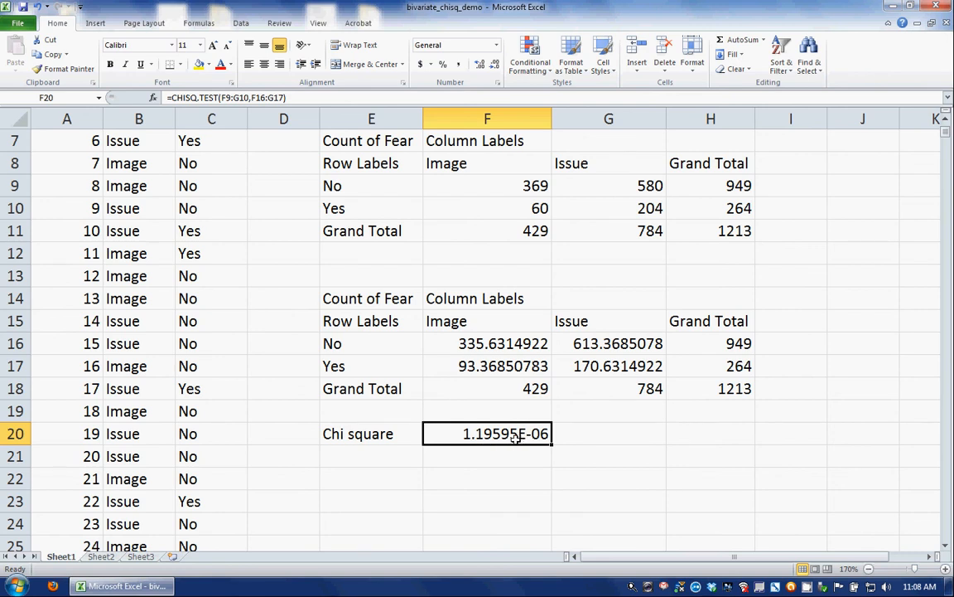
{"action": "left_click", "coordinate": [502, 453]}
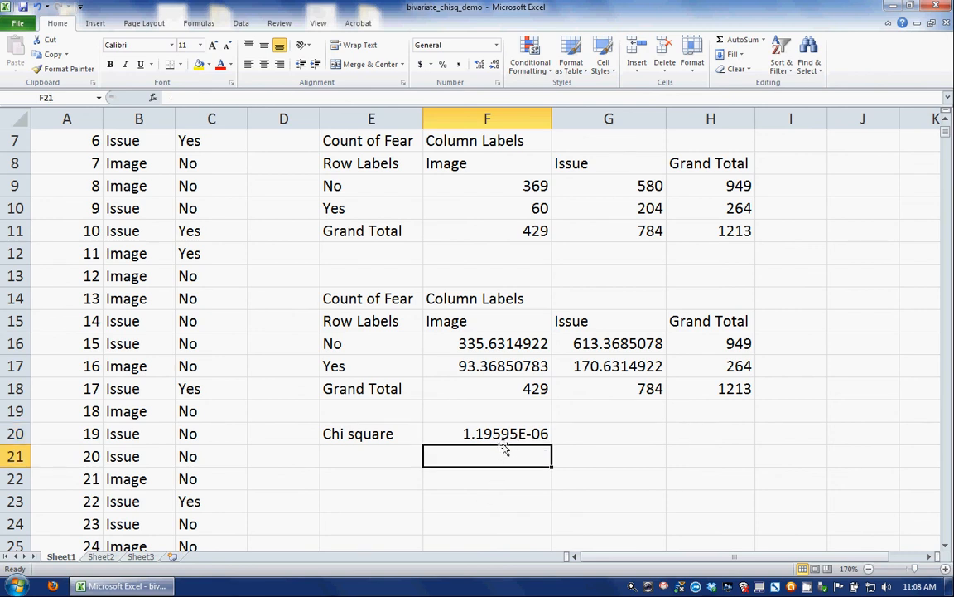
{"action": "left_click", "coordinate": [505, 439]}
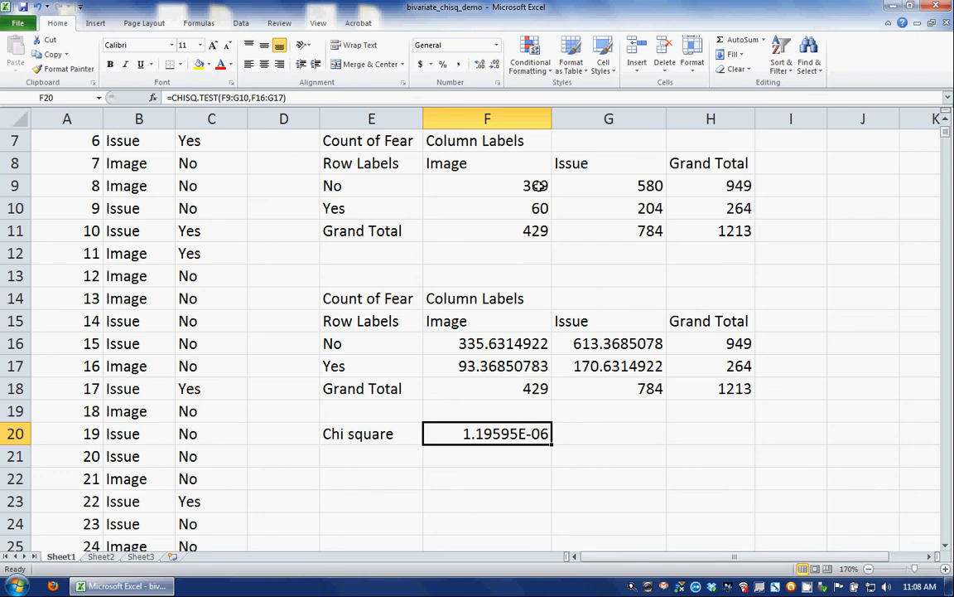
{"action": "left_click_drag", "start_coordinate": [537, 186], "coordinate": [575, 206]}
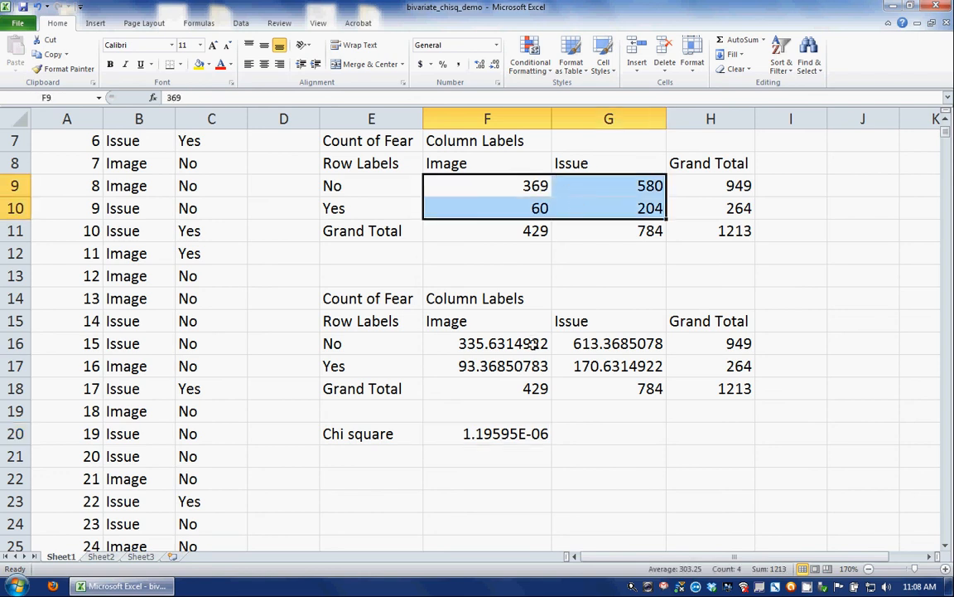
{"action": "left_click_drag", "start_coordinate": [498, 343], "coordinate": [563, 371]}
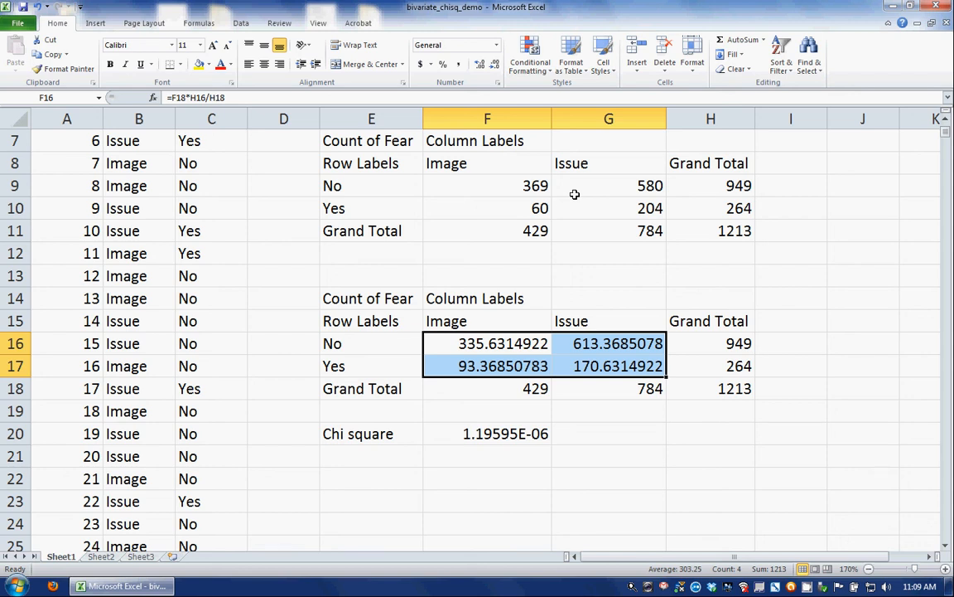
{"action": "left_click", "coordinate": [388, 481]}
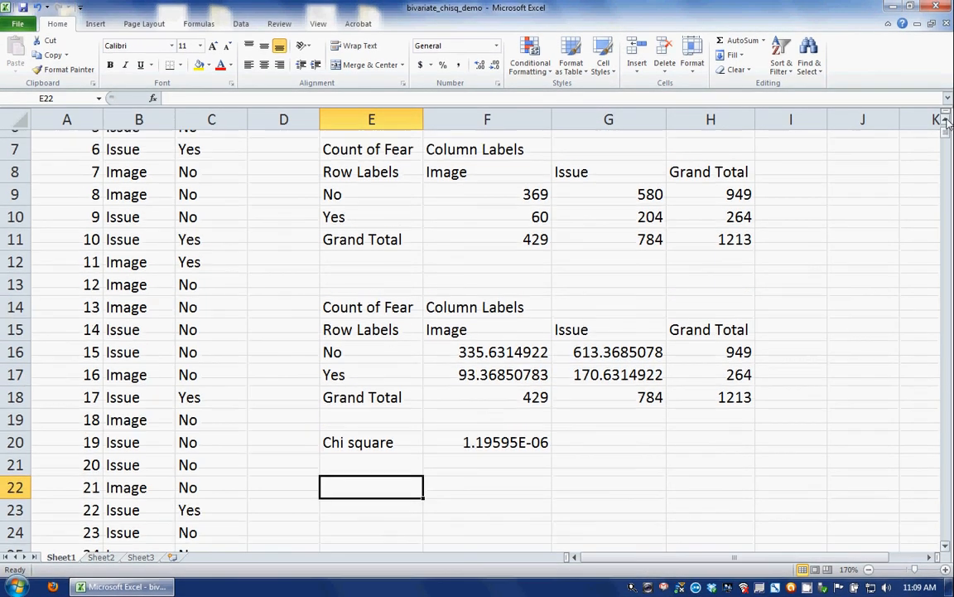
{"action": "scroll", "coordinate": [941, 120], "scroll_direction": "up", "scroll_amount": 1}
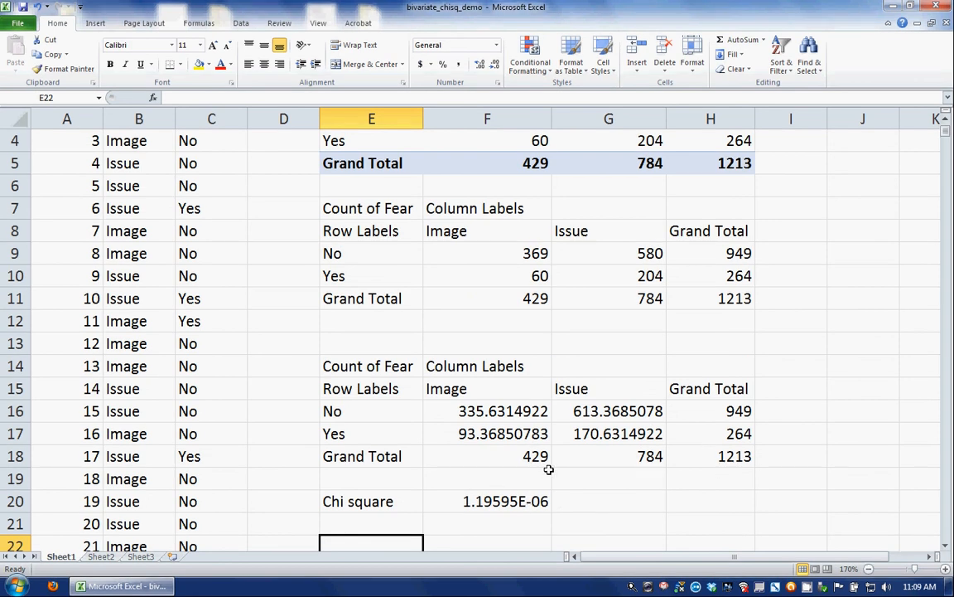
{"action": "scroll", "coordinate": [531, 447], "scroll_direction": "down", "scroll_amount": 1}
{"action": "scroll", "coordinate": [549, 468], "scroll_direction": "up", "scroll_amount": 2}
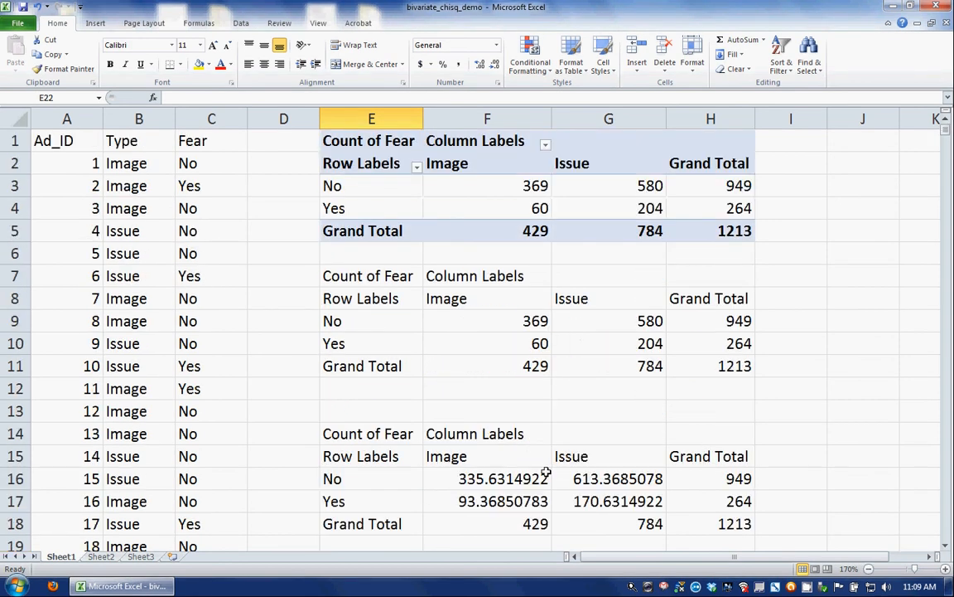
{"action": "scroll", "coordinate": [547, 472], "scroll_direction": "down", "scroll_amount": 1}
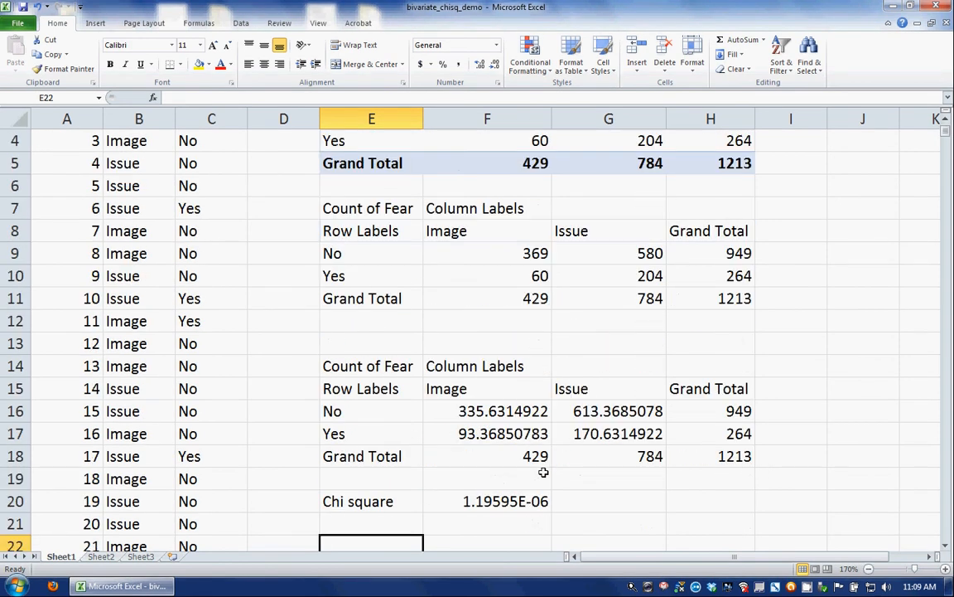